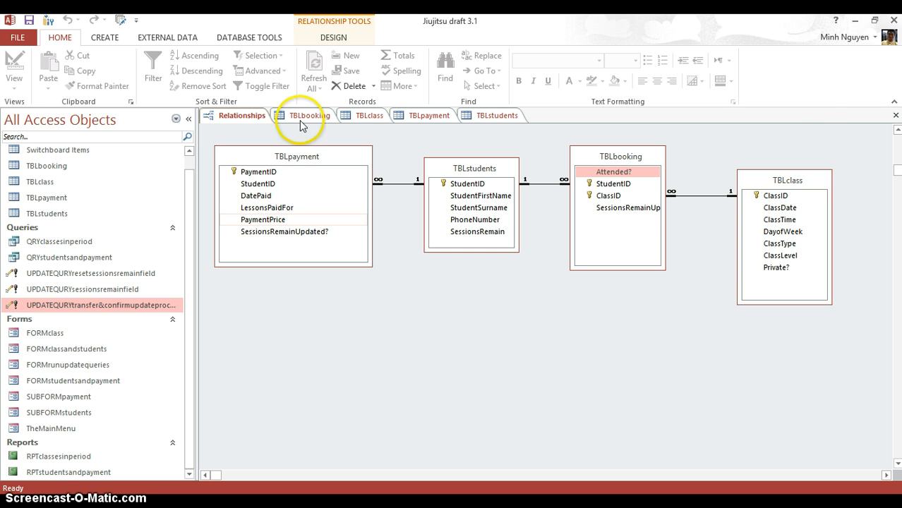
- Close the Relationships window and the TBLstudents, TBLpayment and TBLbooking tables, leaving only TBLclass open
click(895, 116)
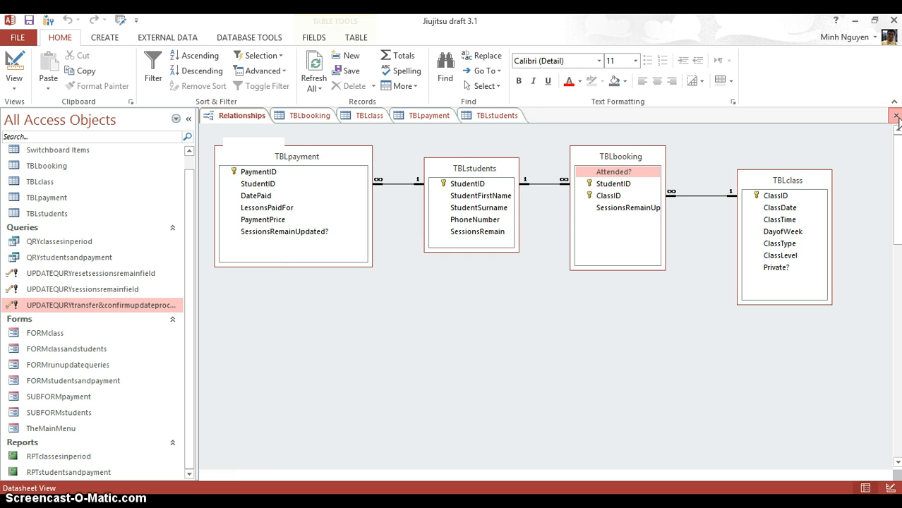
click(896, 115)
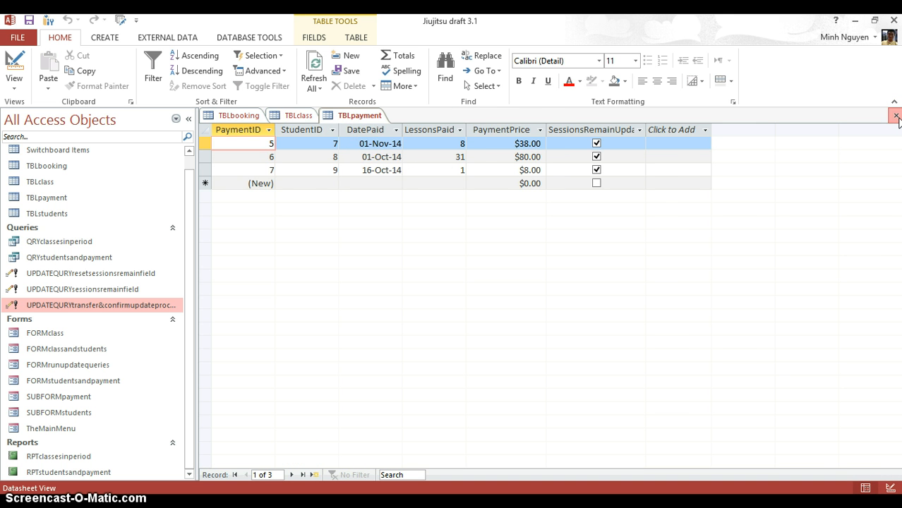
click(896, 116)
click(239, 115)
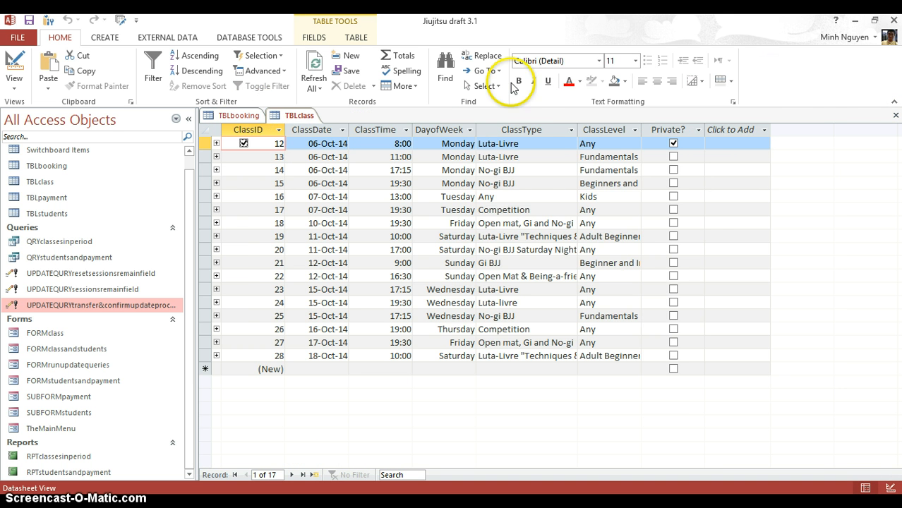
click(894, 113)
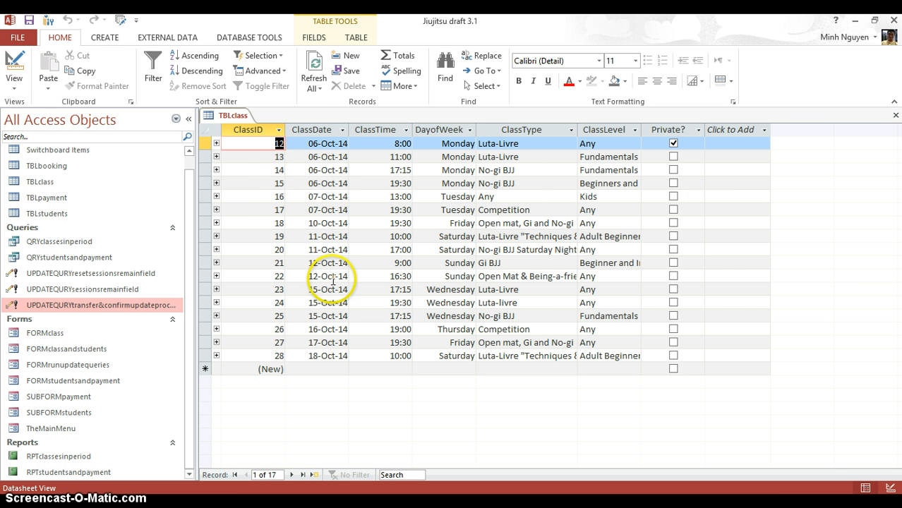
- Open the FORMclass, FORMclassandstudents and FORMstudentsandpayment forms and review their layouts
double_click(115, 334)
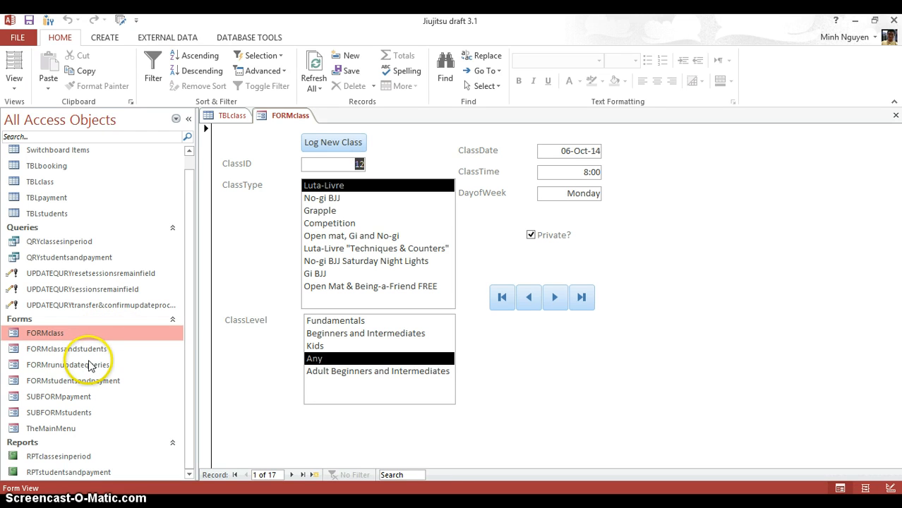
double_click(83, 351)
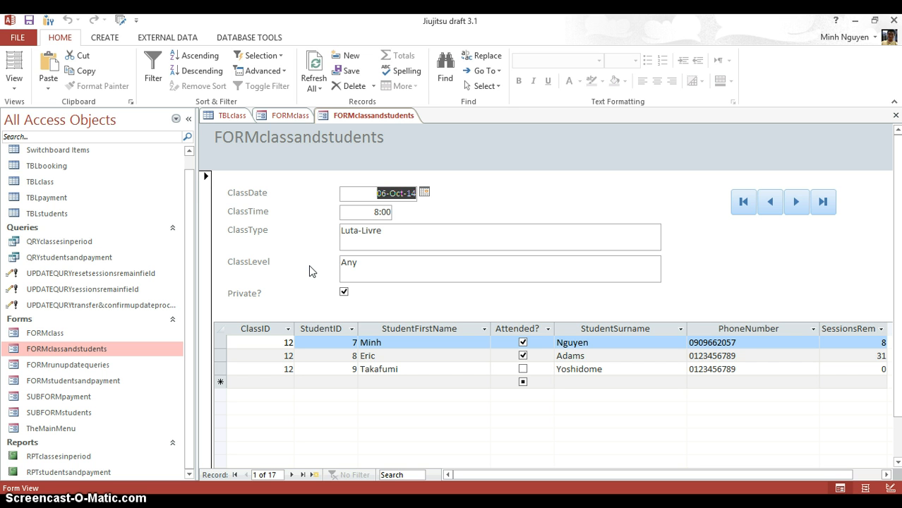
double_click(88, 382)
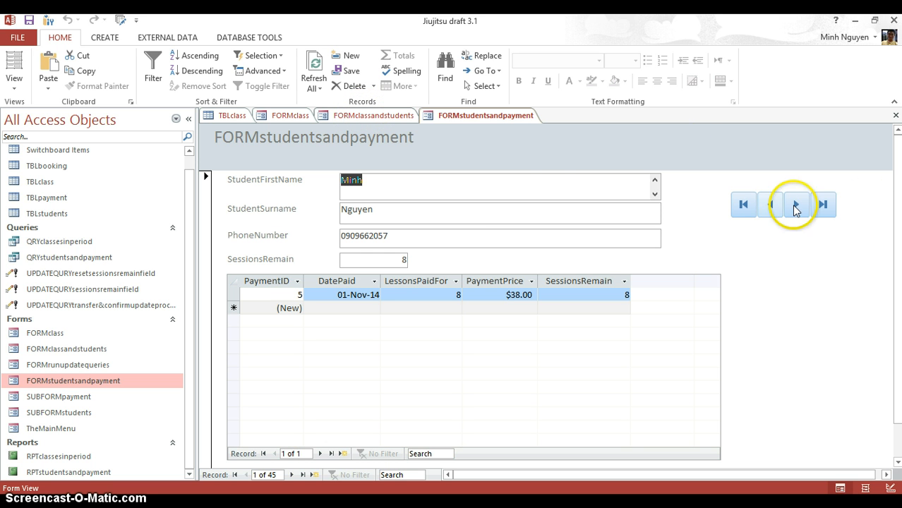
click(372, 116)
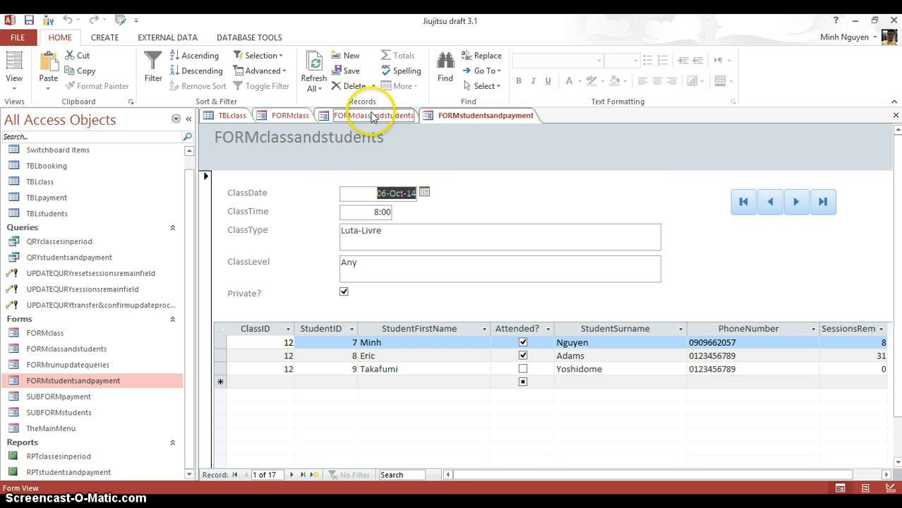
click(276, 115)
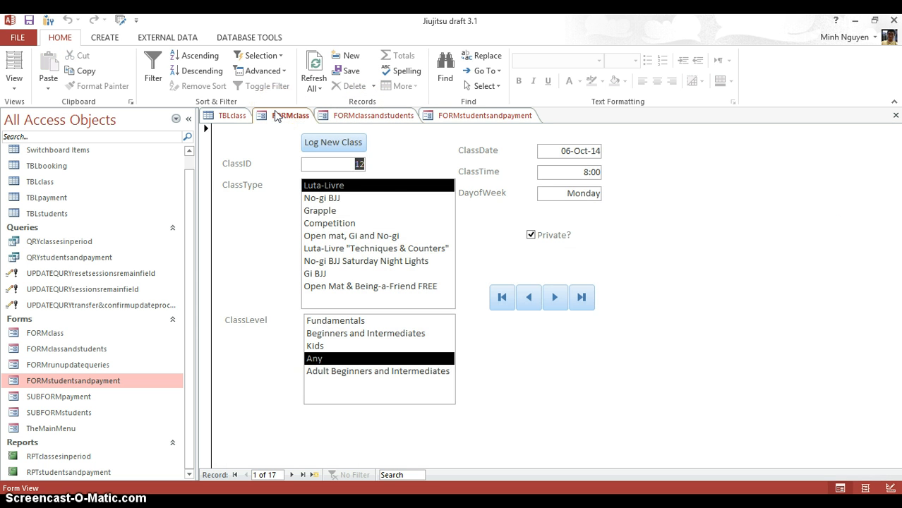
- Open the FORMrunupdatequeries form and view the design of the UPDATEQURYresetsessionsremainfield query
double_click(89, 367)
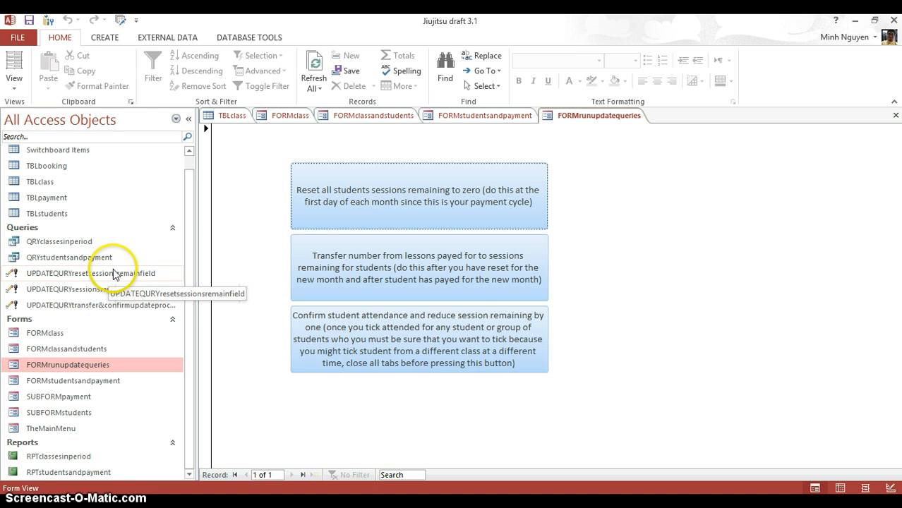
right_click(117, 273)
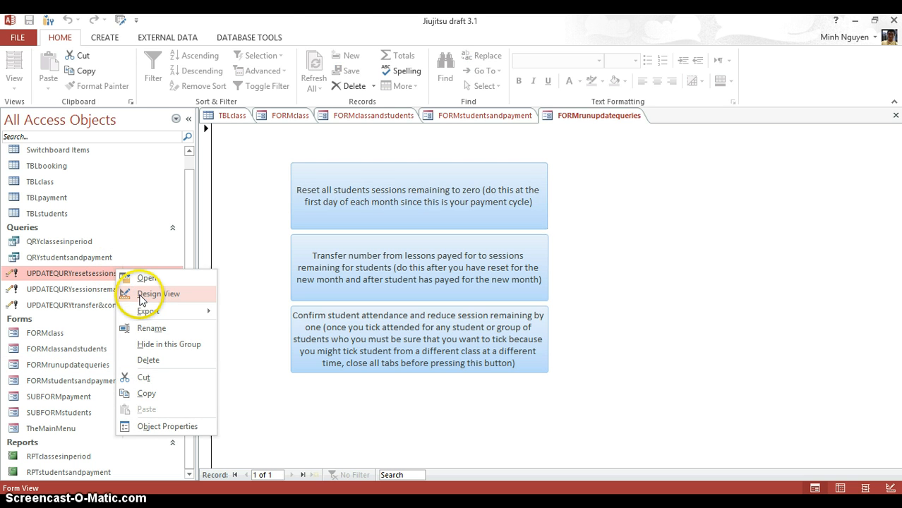
click(138, 293)
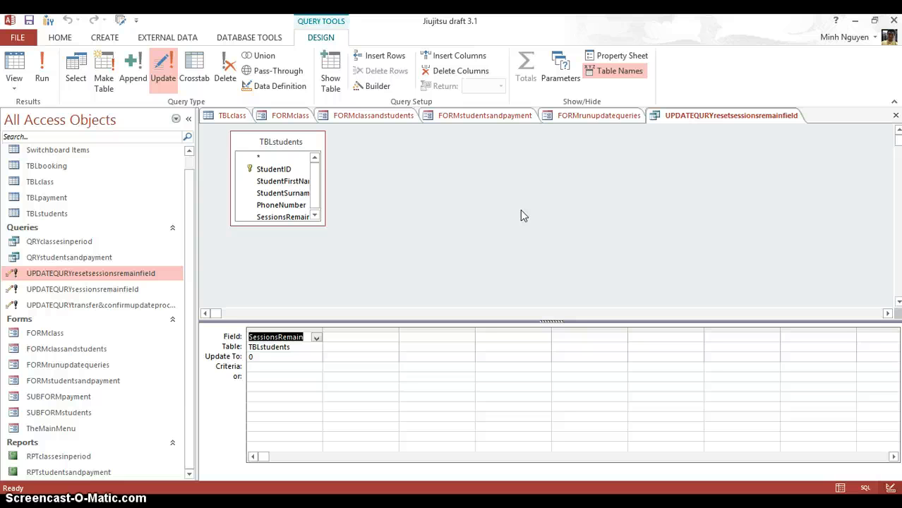
- Open the UPDATEQURYtransfer&confirmupdateprocessed query in Design View and fit its four field columns to their contents to inspect the criteria
right_click(131, 309)
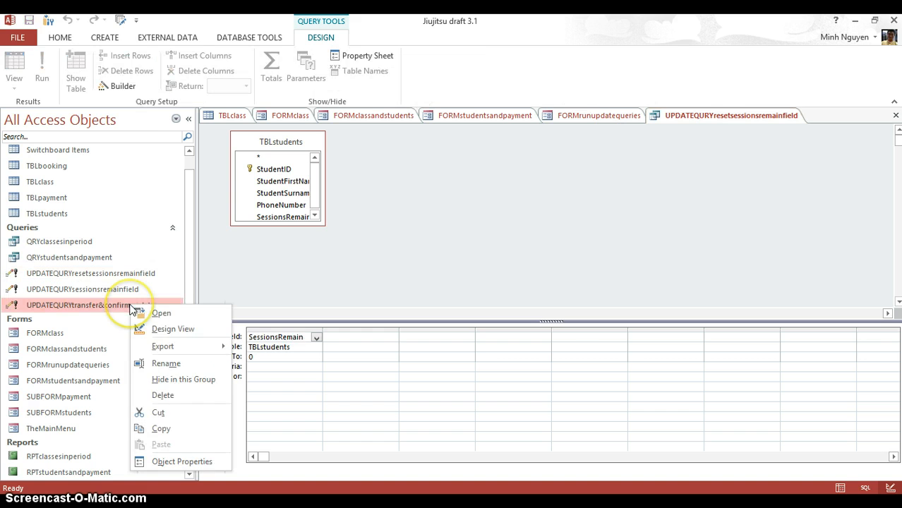
click(172, 329)
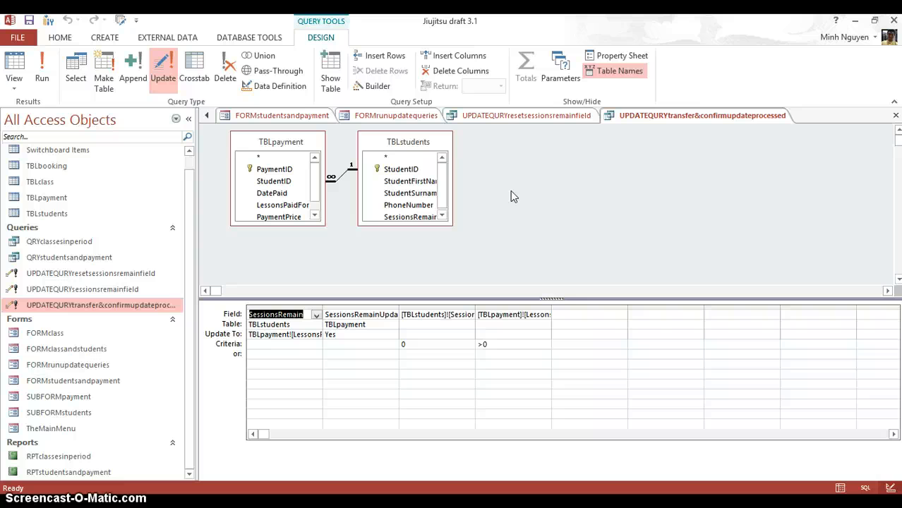
double_click(324, 308)
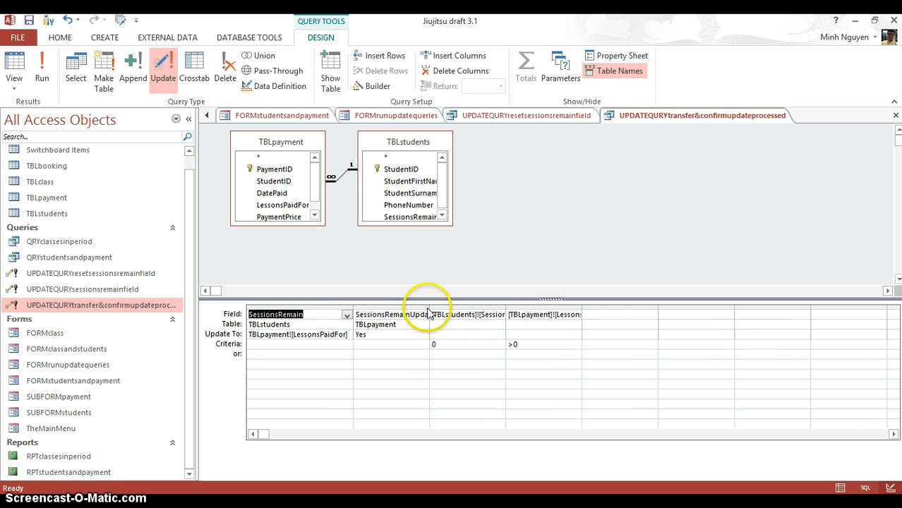
double_click(429, 309)
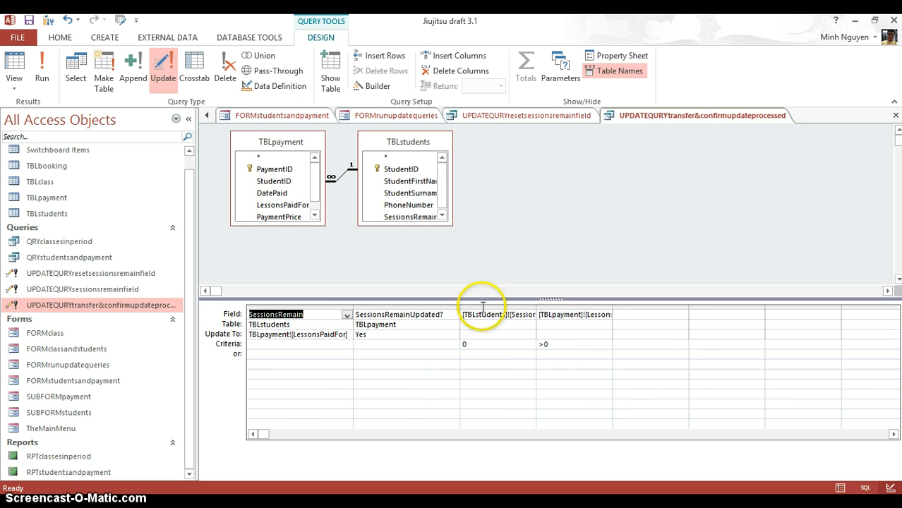
double_click(536, 308)
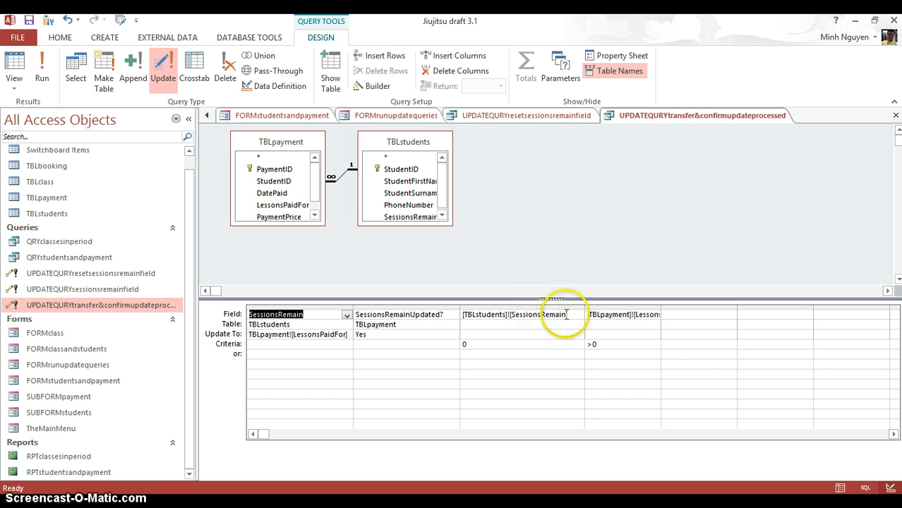
click(661, 307)
double_click(662, 308)
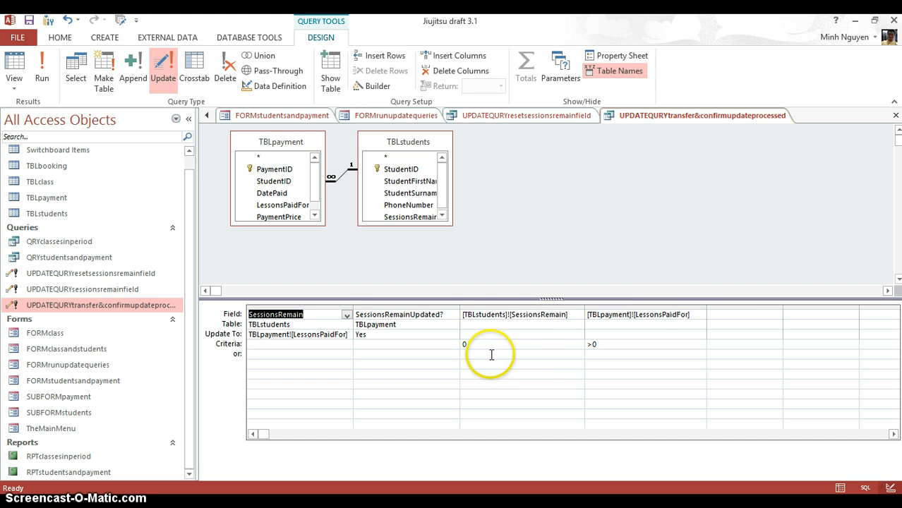
click(481, 348)
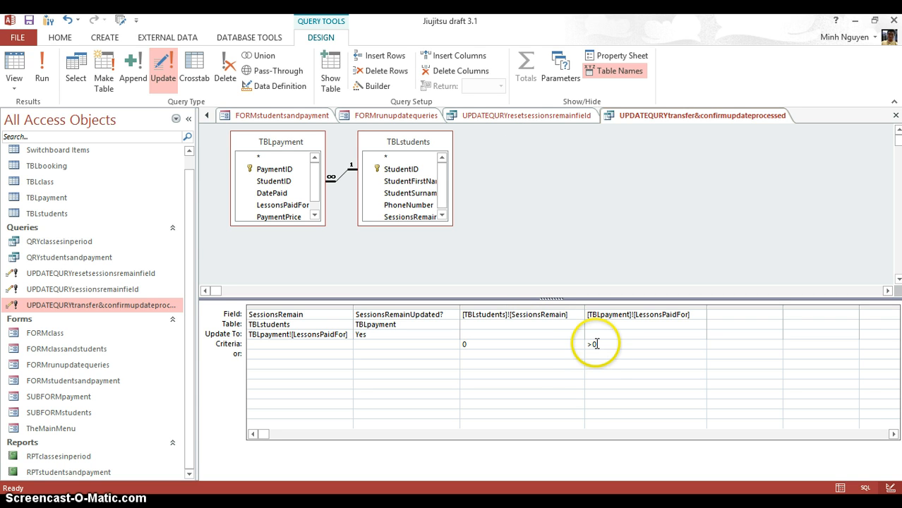
drag(600, 345, 577, 343)
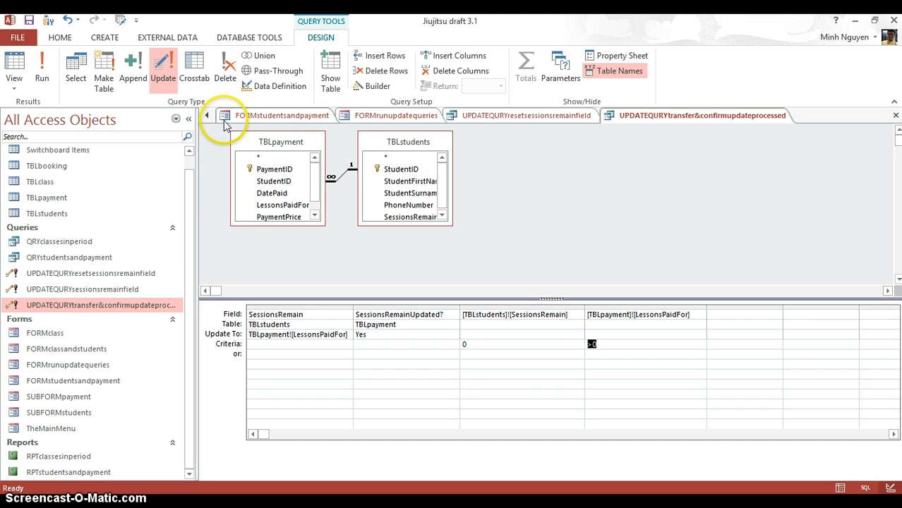
- Open the TBLstudents table and examine the first student's SessionsRemain value
click(207, 117)
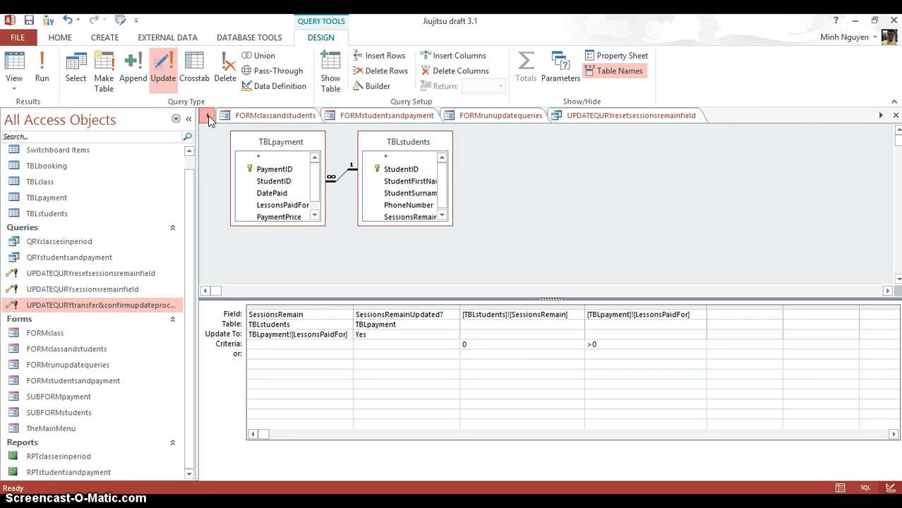
click(207, 117)
click(207, 118)
click(238, 116)
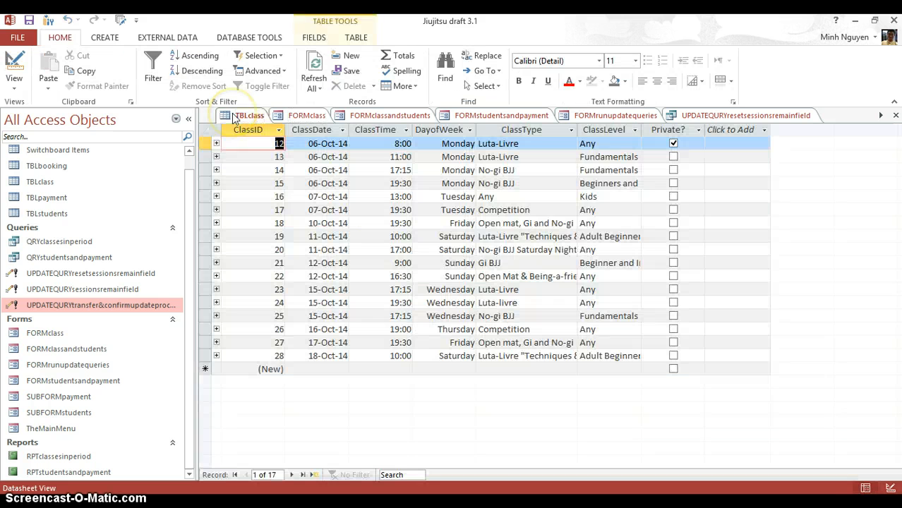
double_click(80, 214)
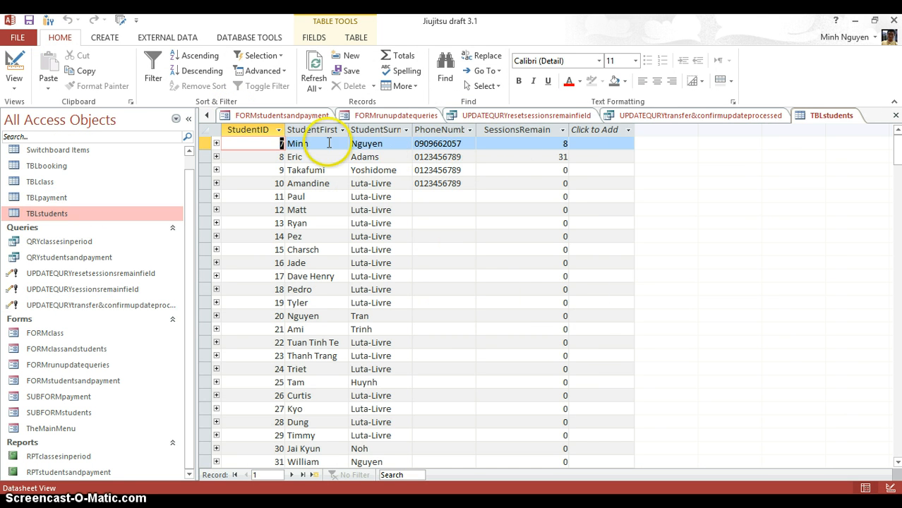
double_click(548, 144)
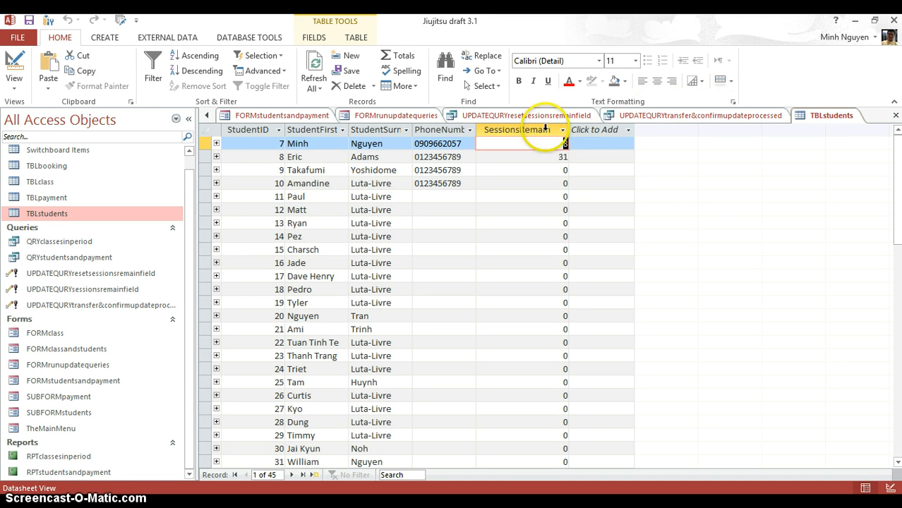
- Close the design of the transfer and confirm update query, then run that query and accept the record update
click(624, 115)
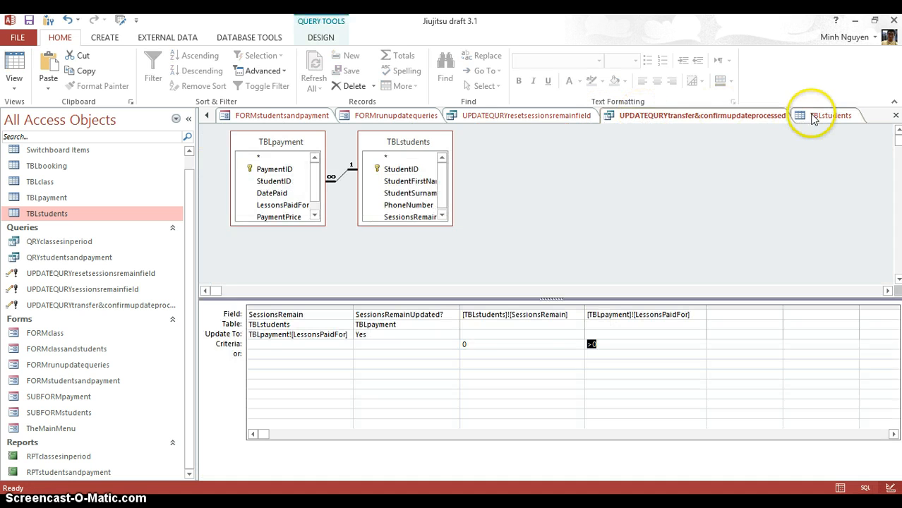
click(896, 115)
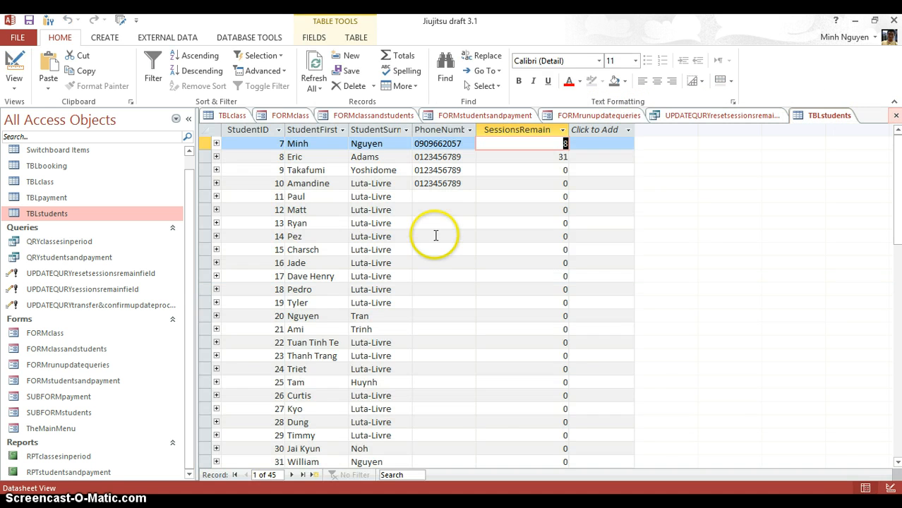
double_click(99, 307)
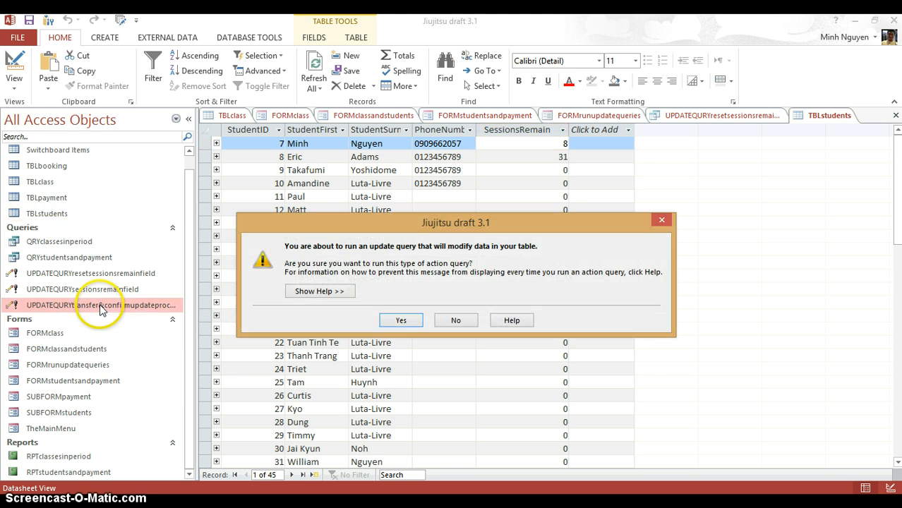
click(406, 319)
click(431, 306)
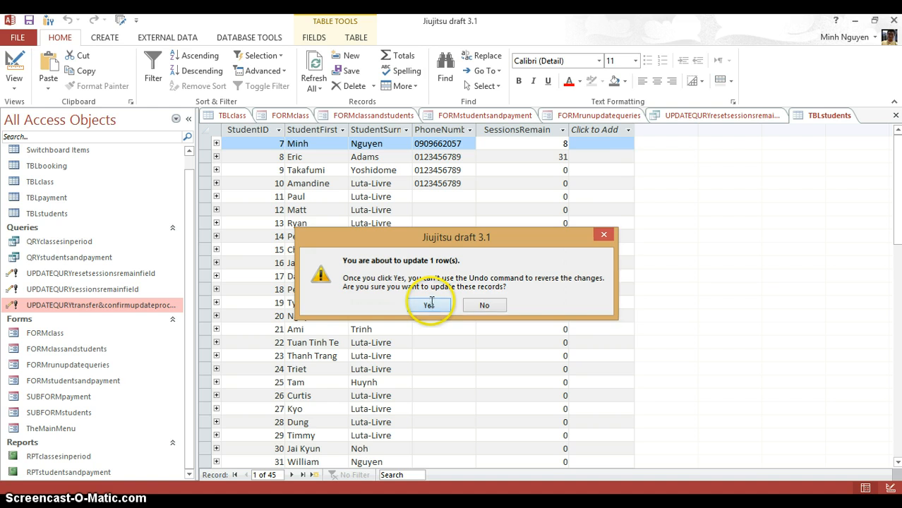
- Close and reopen the TBLstudents table to check the refreshed SessionsRemain values
click(561, 145)
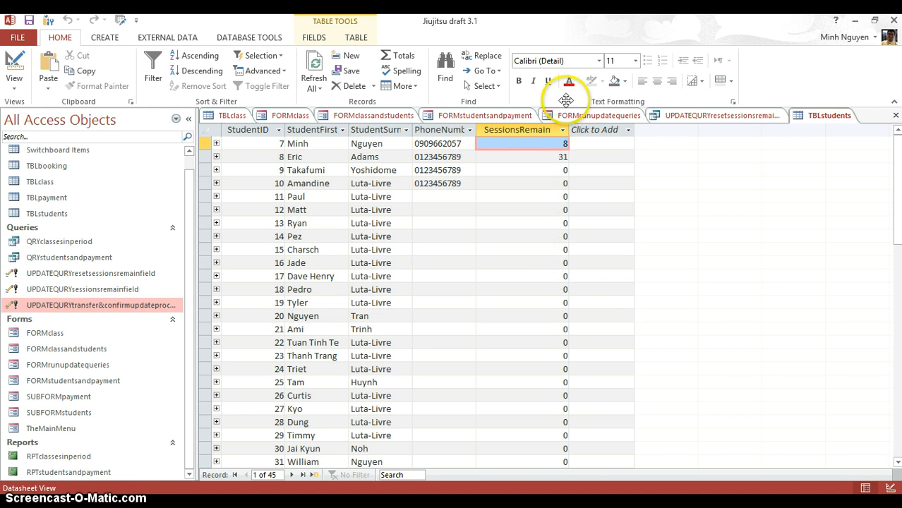
click(895, 117)
double_click(71, 212)
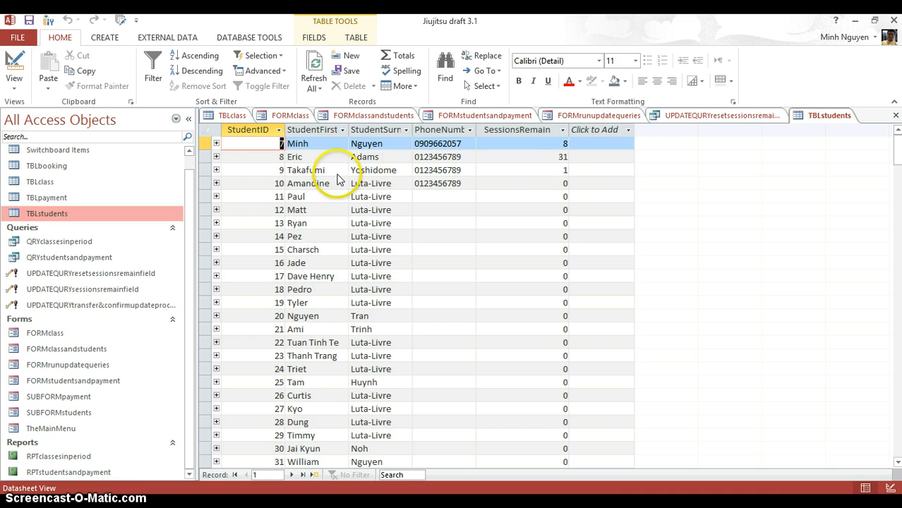
click(562, 144)
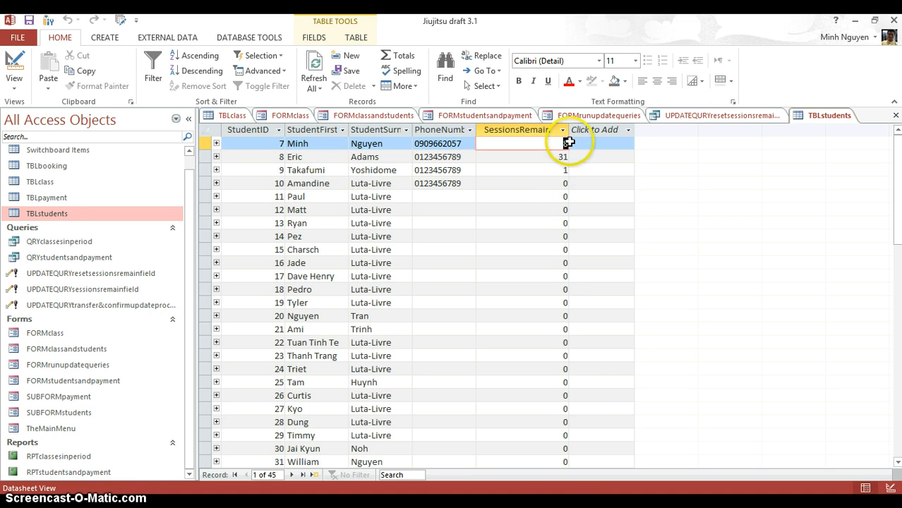
- Review the reset query and the FORMrunupdatequeries form, and compare the payments in TBLpayment with the SessionsRemain field in TBLstudents
click(728, 115)
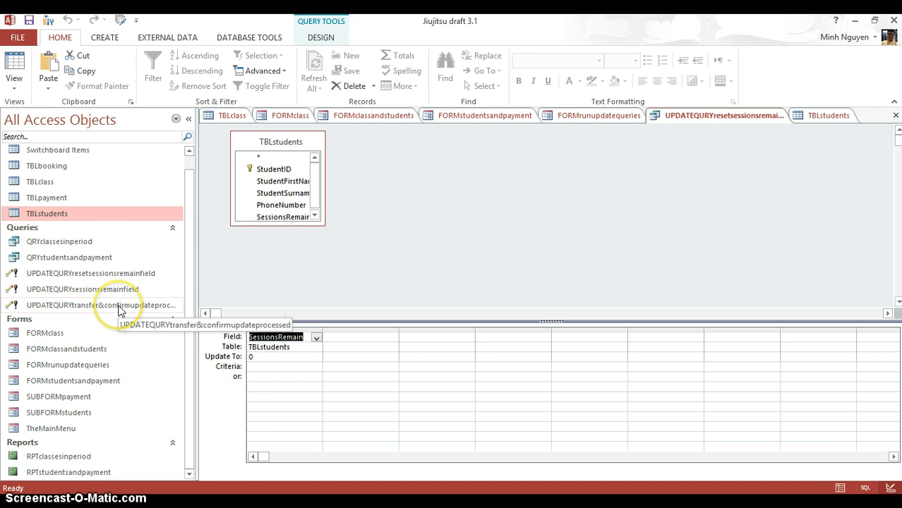
click(592, 119)
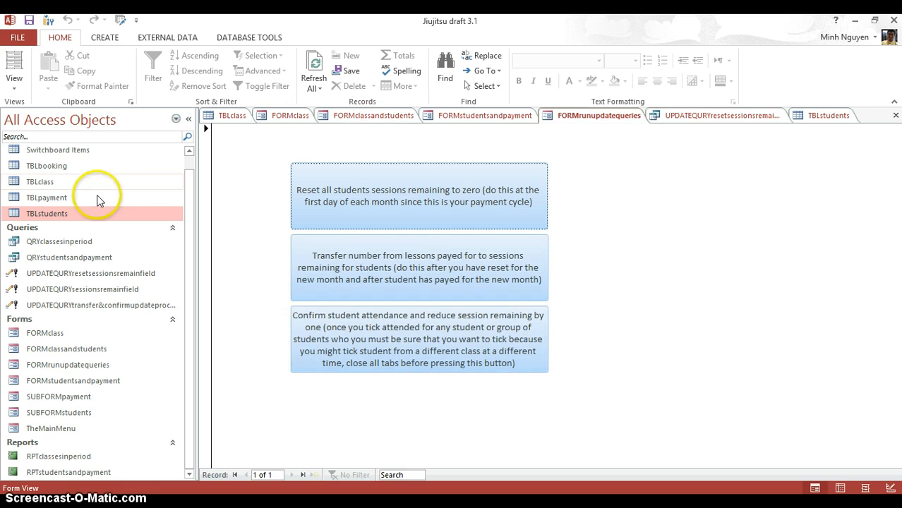
double_click(86, 200)
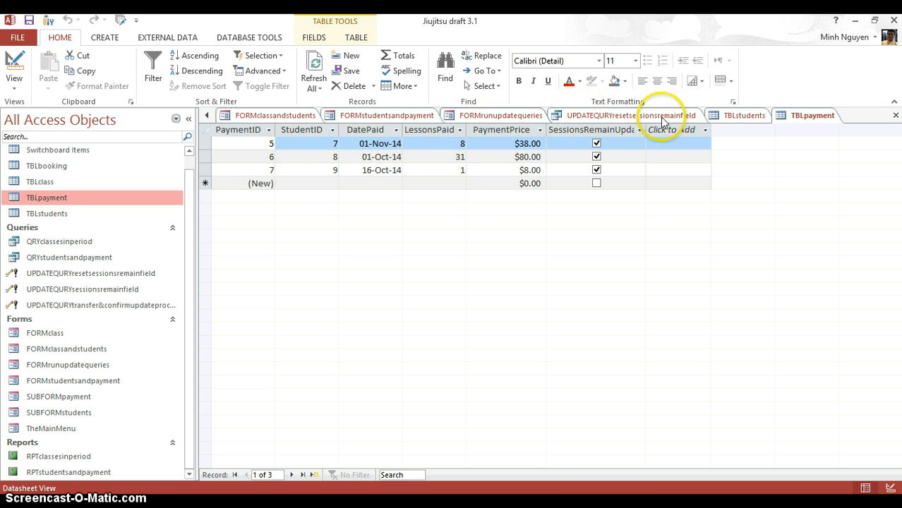
click(740, 117)
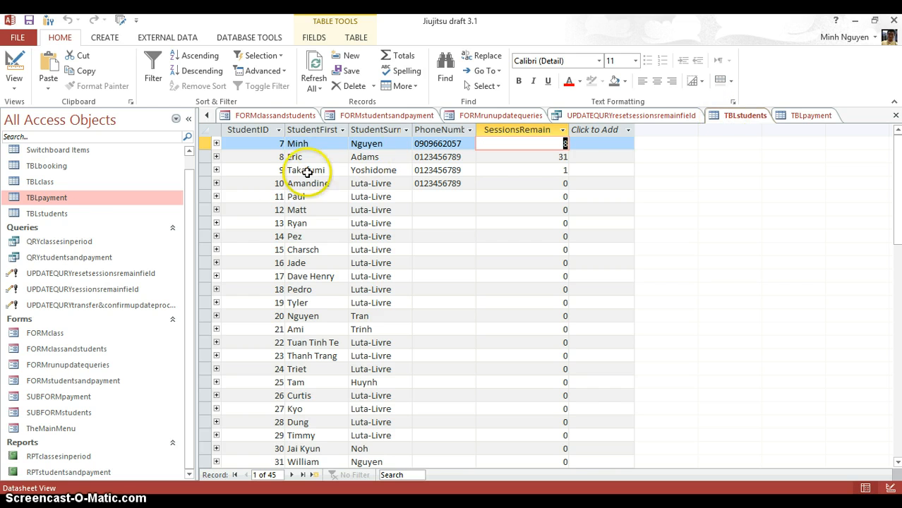
- Start a new payment record in TBLpayment for the fourth student, with 19 November 2014 as the DatePaid
click(792, 117)
click(322, 187)
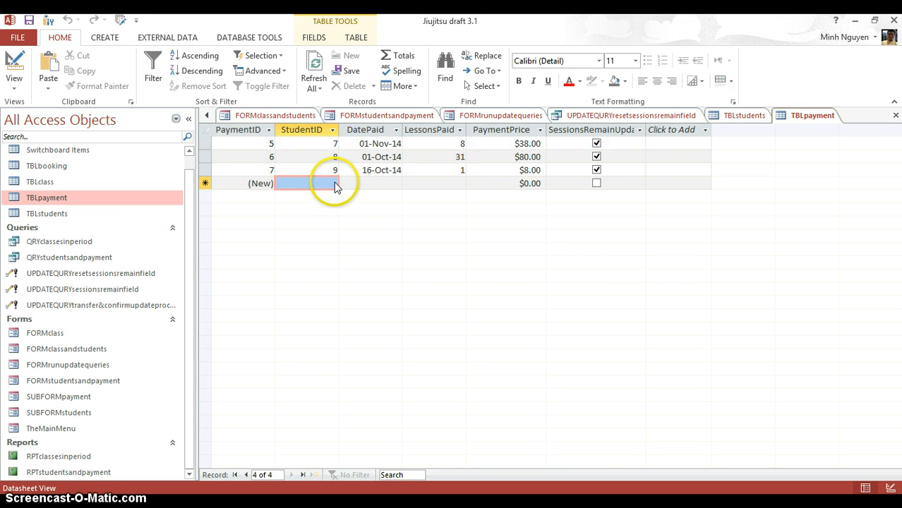
click(332, 183)
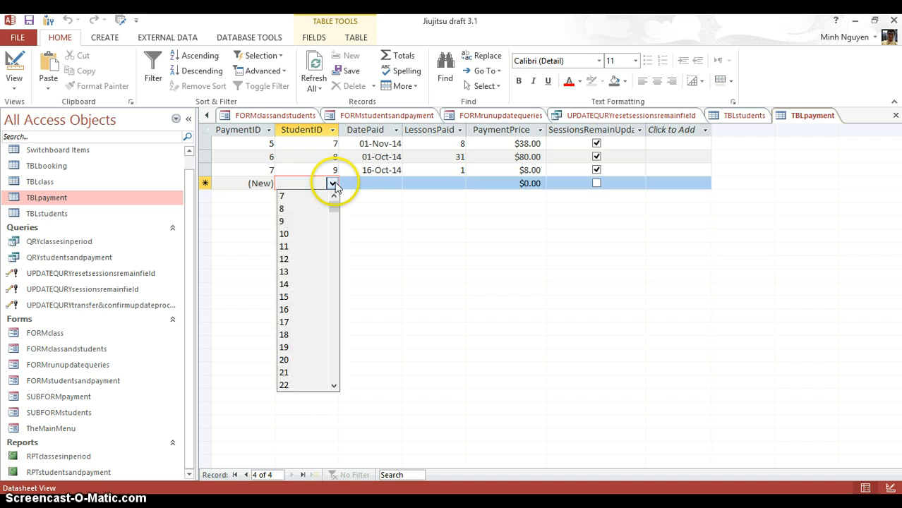
click(314, 235)
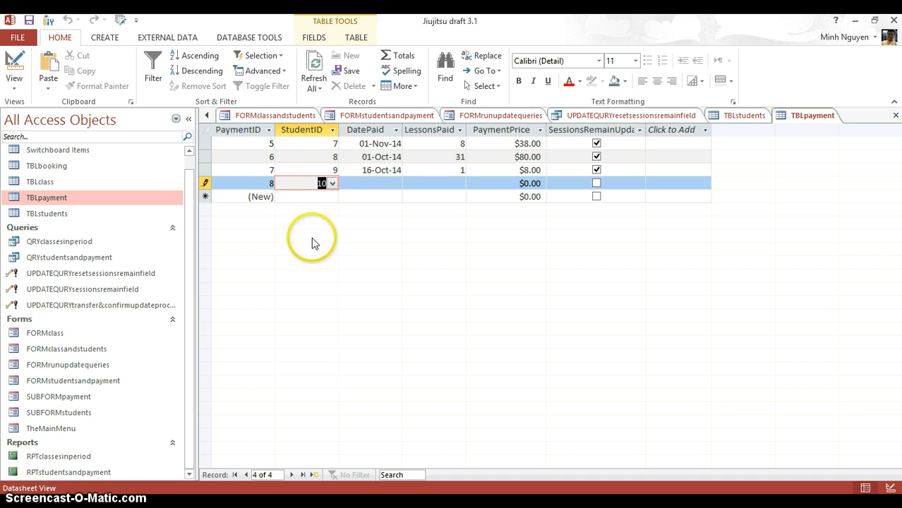
click(380, 183)
click(408, 183)
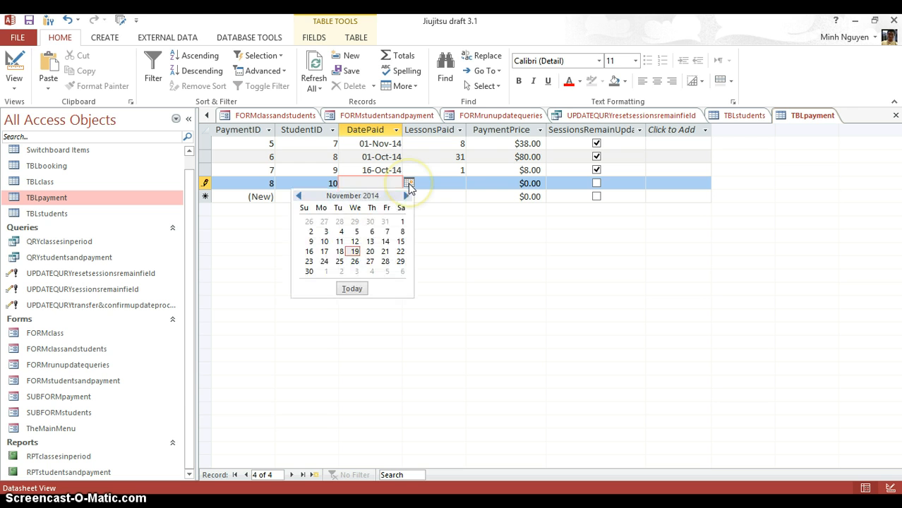
click(355, 252)
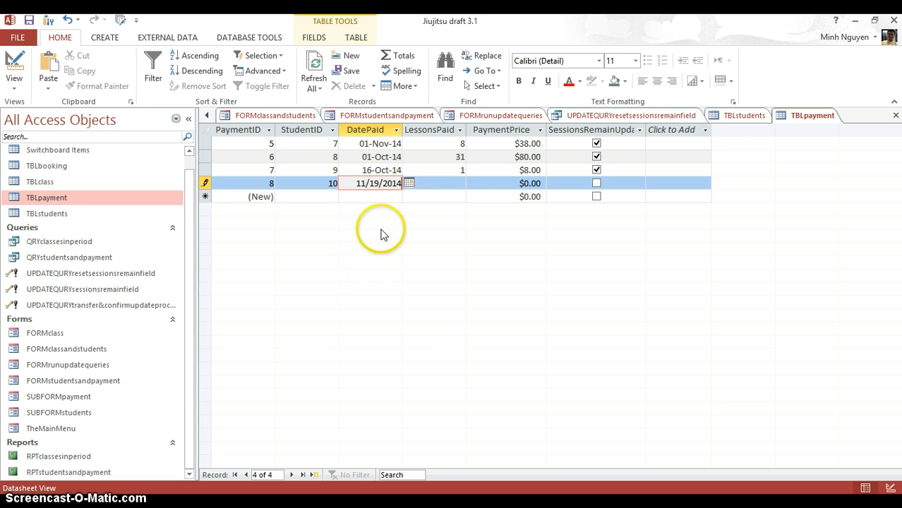
- Change the new payment's DatePaid to 1 November 2014
click(456, 184)
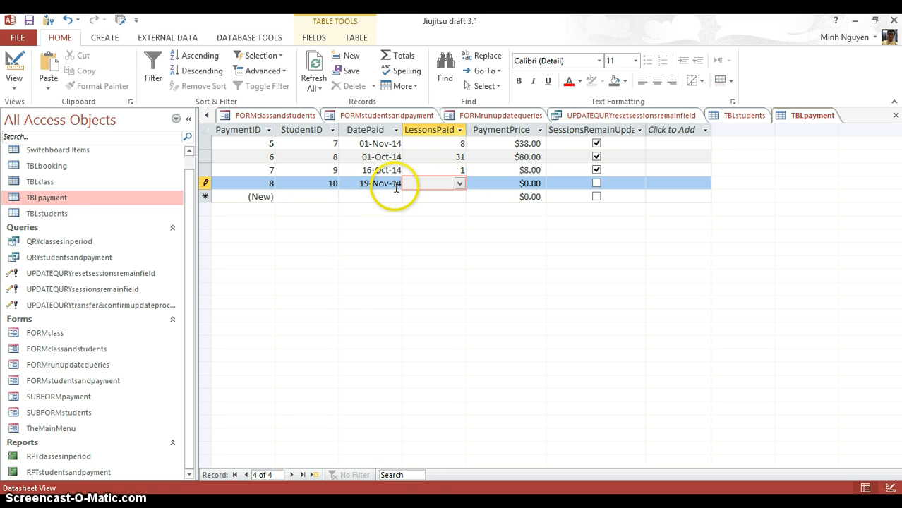
click(363, 185)
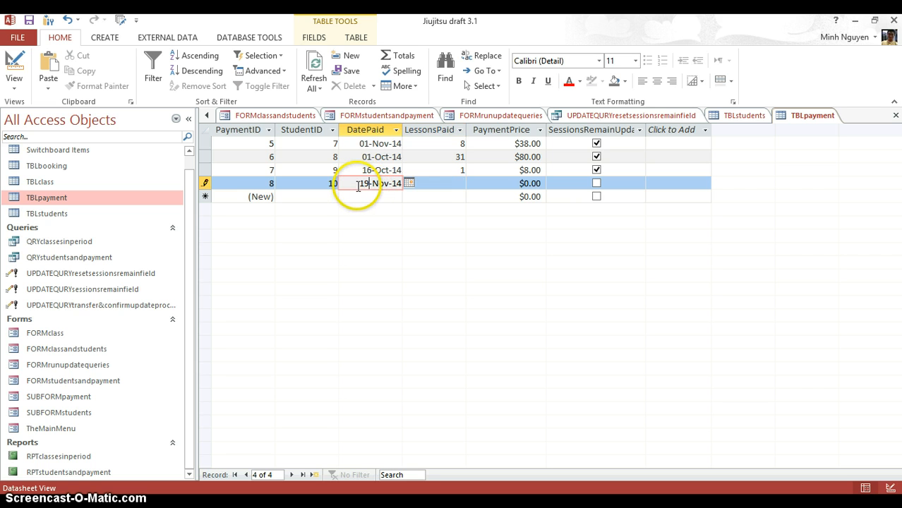
key(BackSpace)
key(BackSpace)
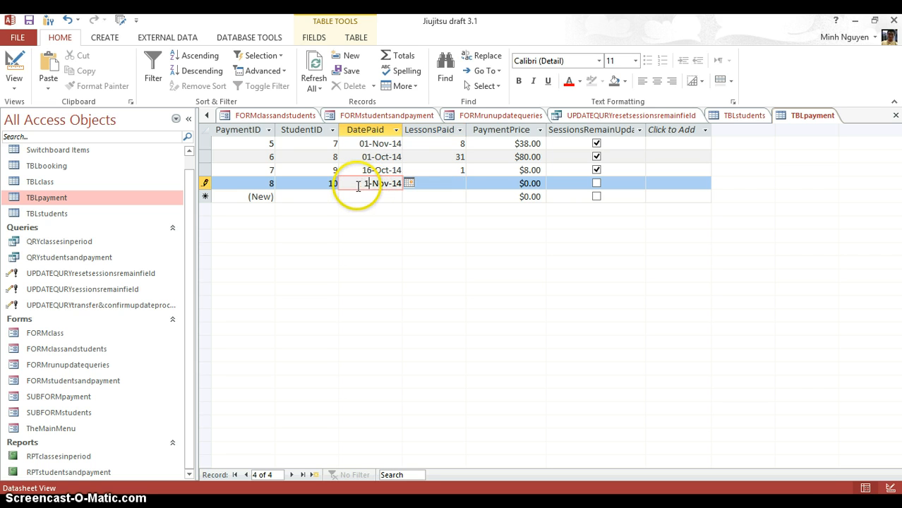
- Set LessonsPaid to 0 for the new payment record
click(452, 184)
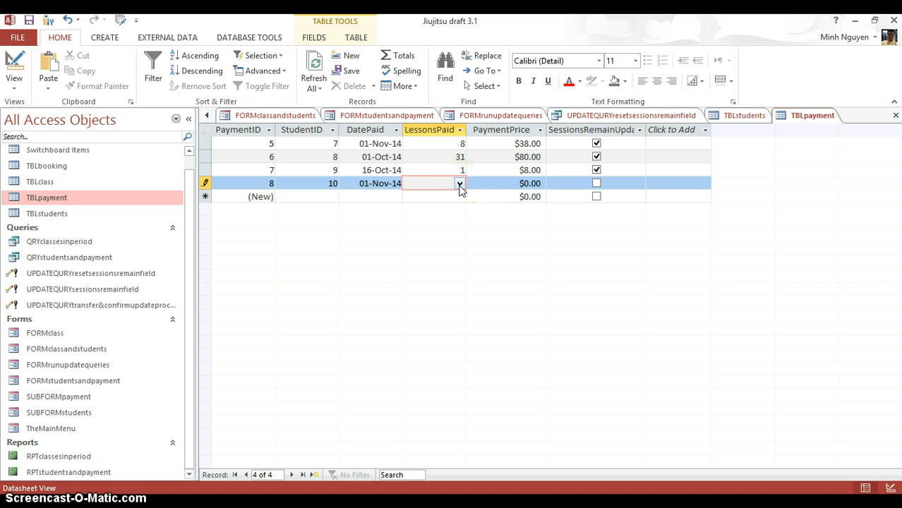
click(460, 185)
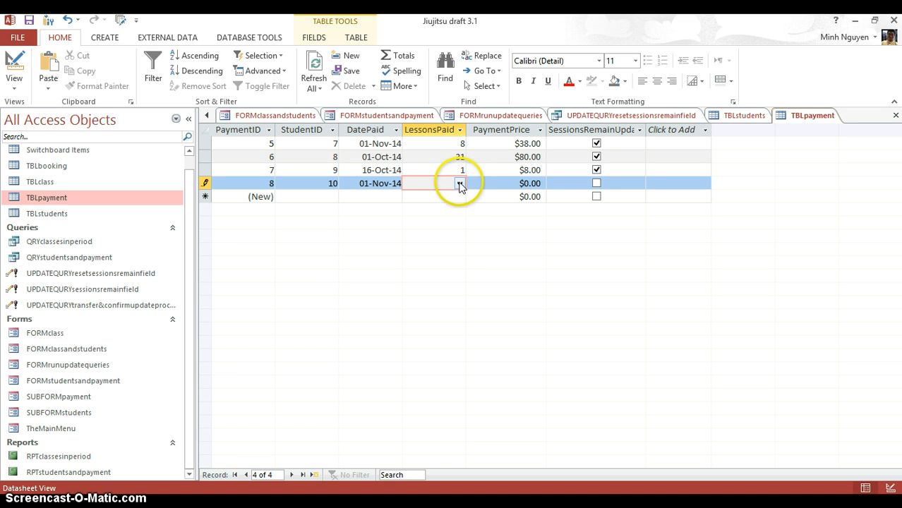
click(459, 184)
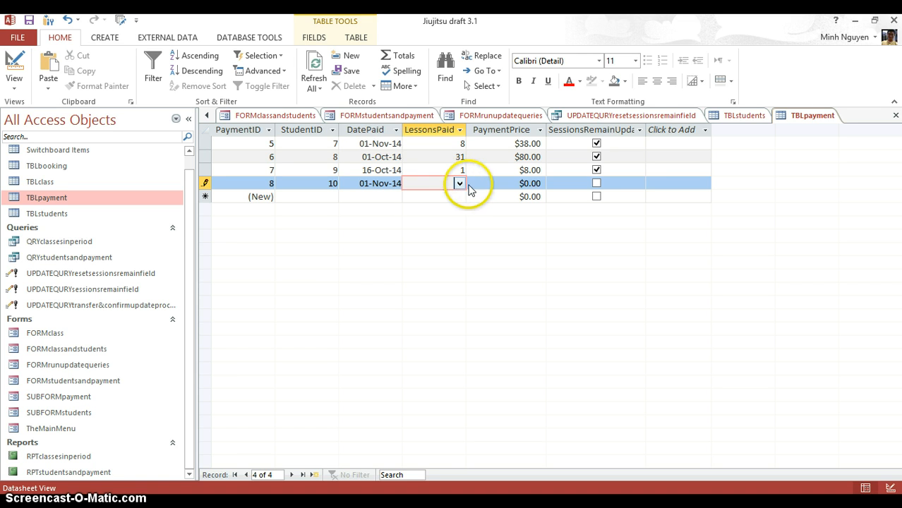
text(0)
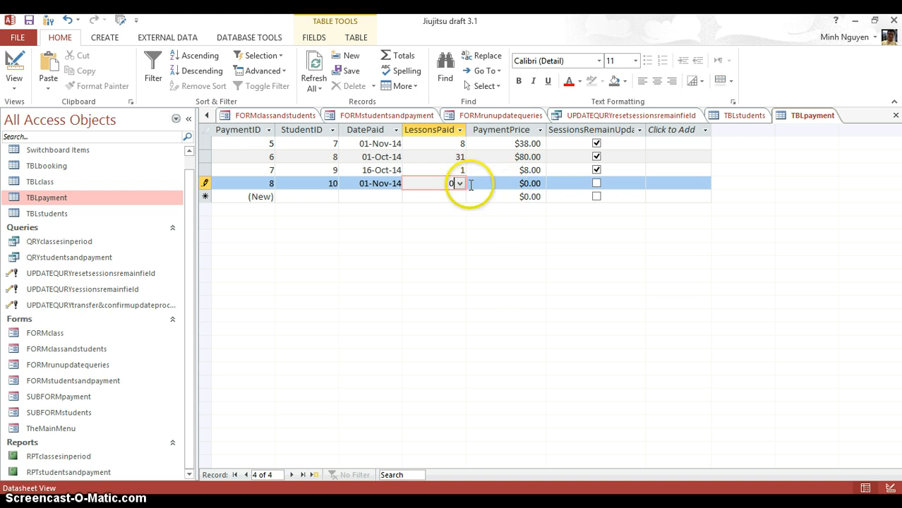
click(530, 184)
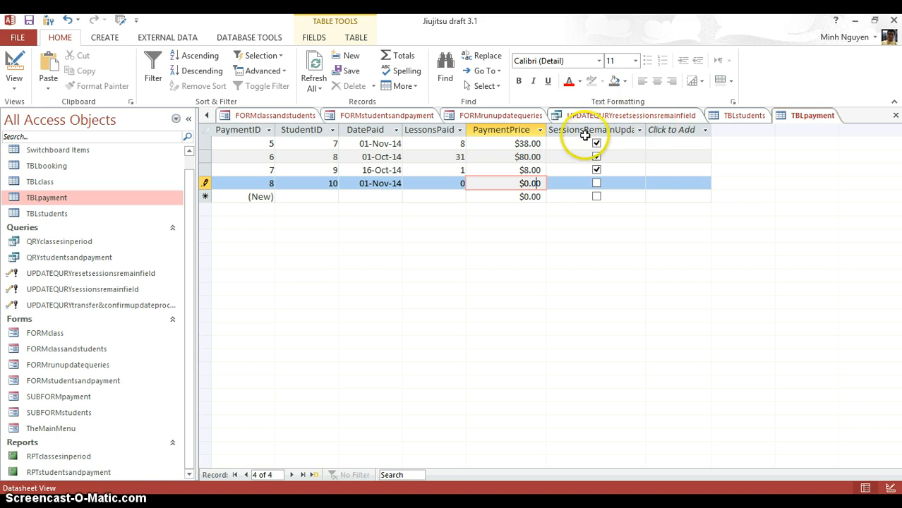
- Run the transfer and confirm update query with the new payment in place, and accept the record update
click(716, 117)
click(682, 116)
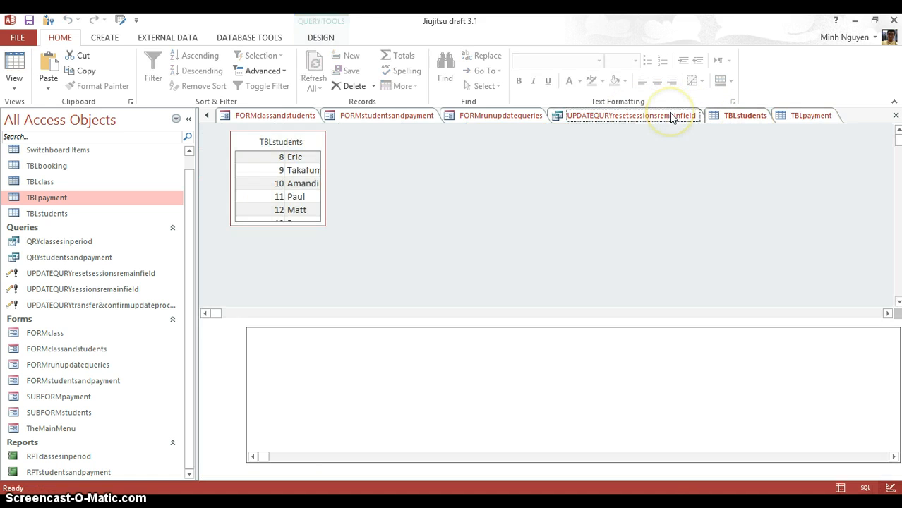
click(811, 121)
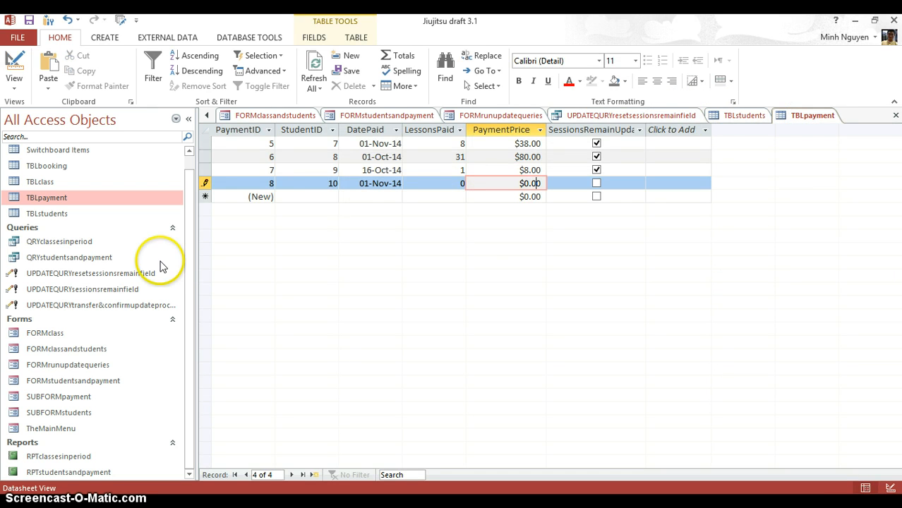
double_click(110, 306)
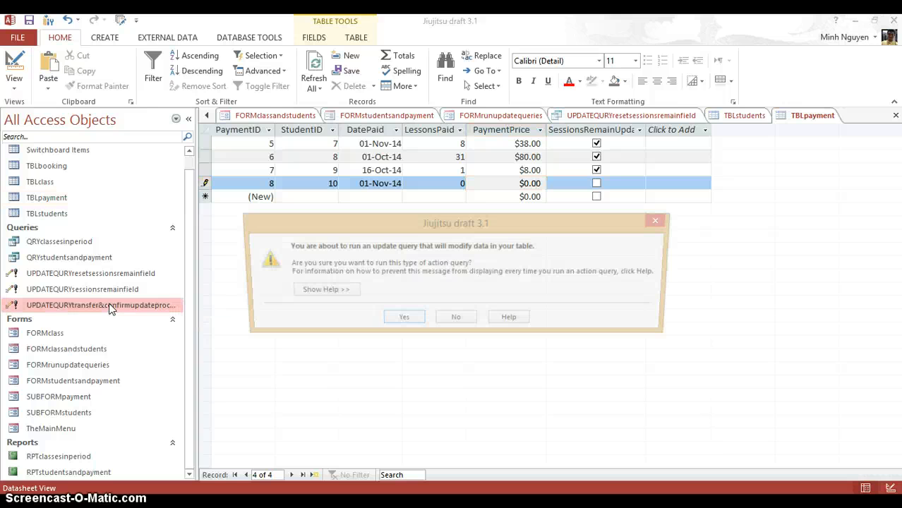
click(415, 319)
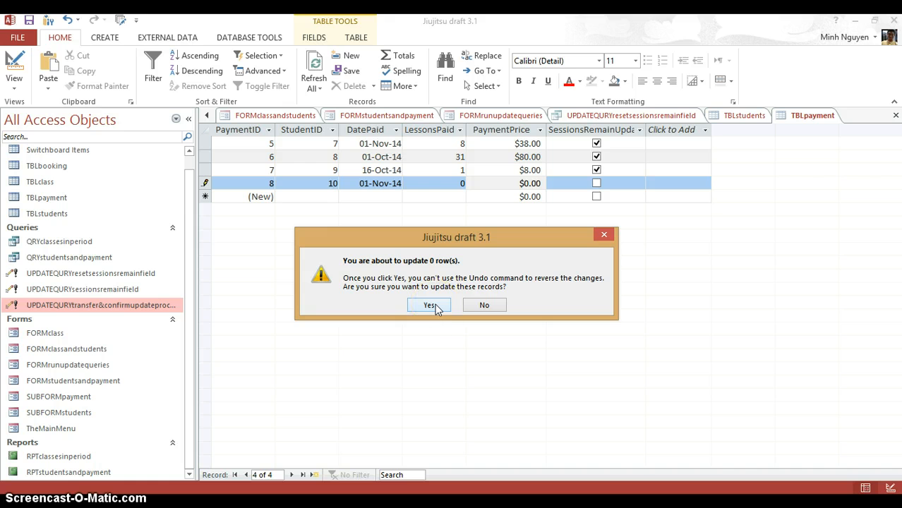
click(431, 306)
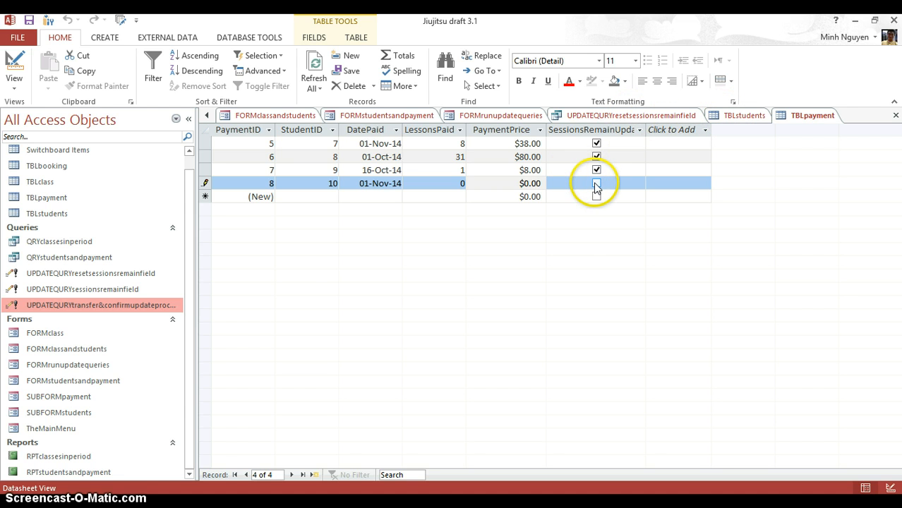
- Open the transfer and confirm update query in Design View, examine its update values and criteria, and close it
click(569, 115)
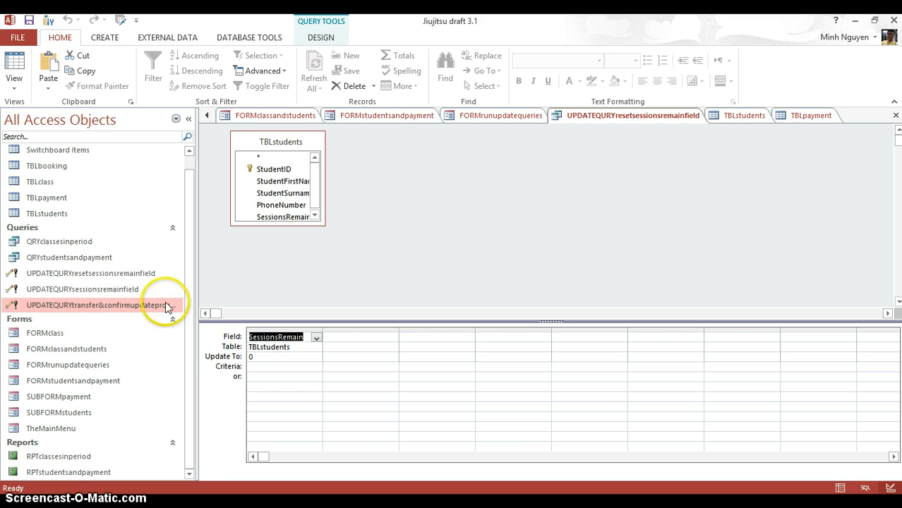
right_click(115, 312)
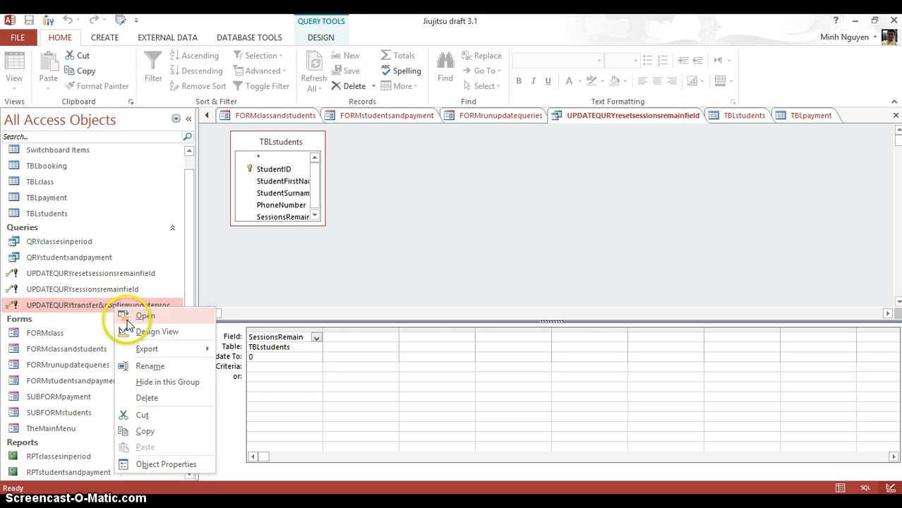
click(155, 332)
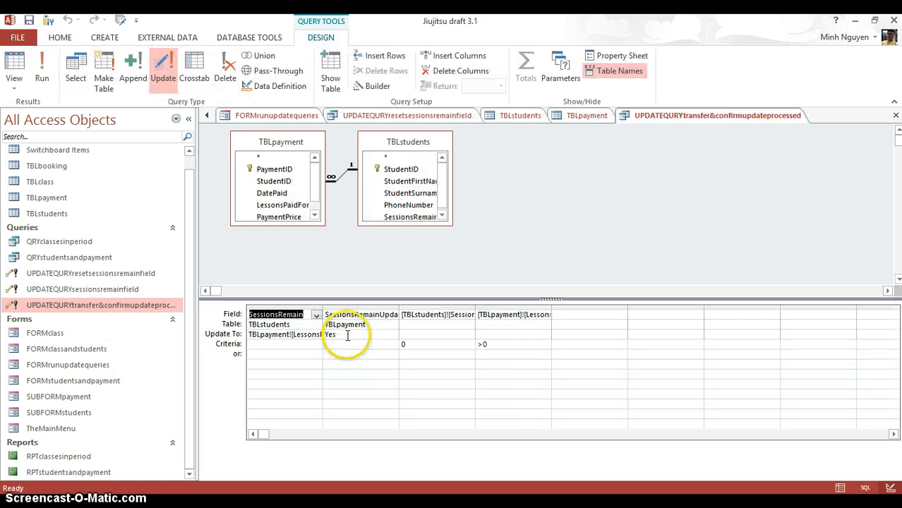
click(316, 314)
click(334, 317)
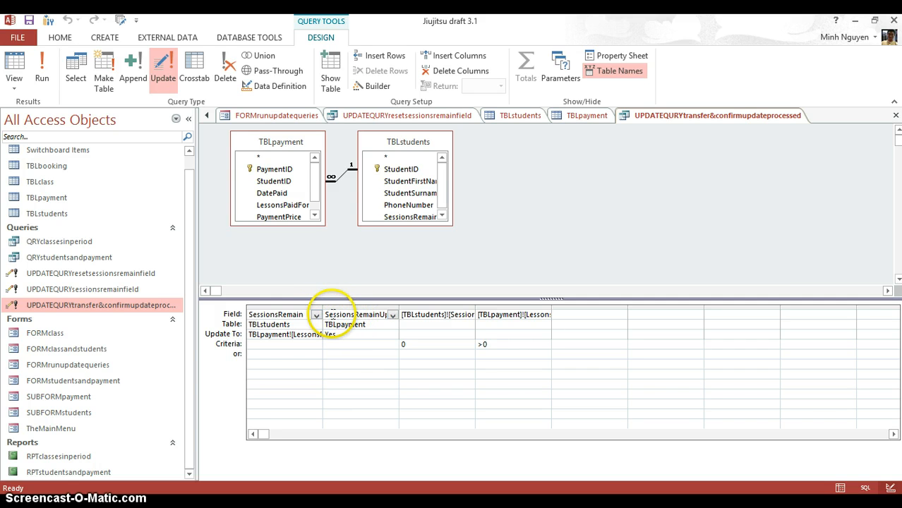
click(338, 334)
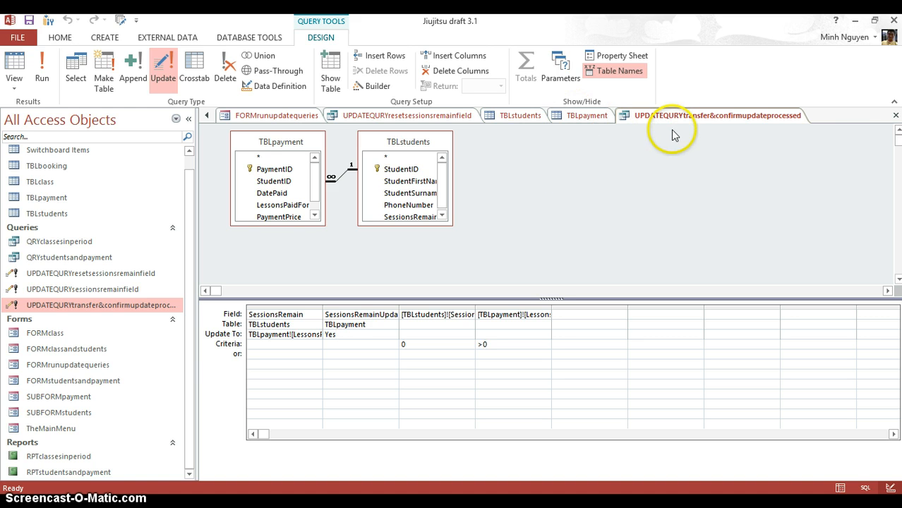
click(895, 115)
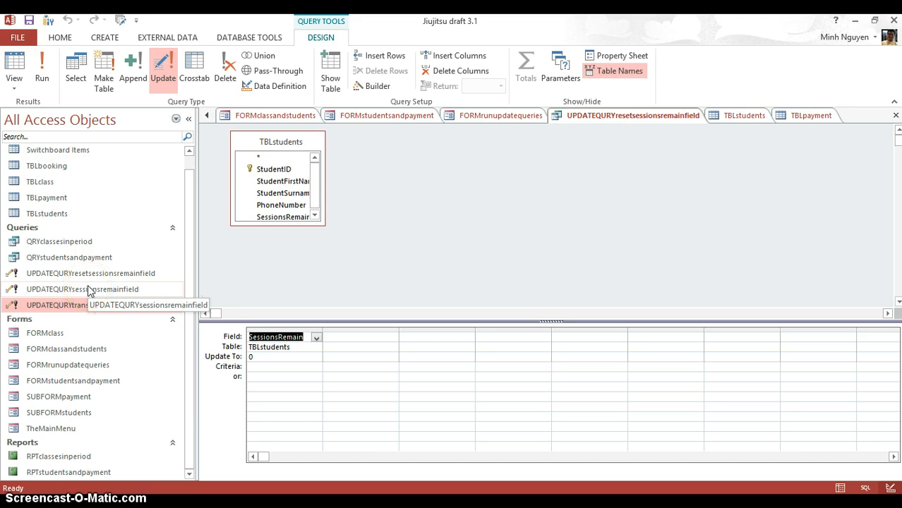
- Open UPDATEQURYsessionsremainfield in Design View, widen its SessionsRemain column, and examine the update expression and criteria
right_click(89, 289)
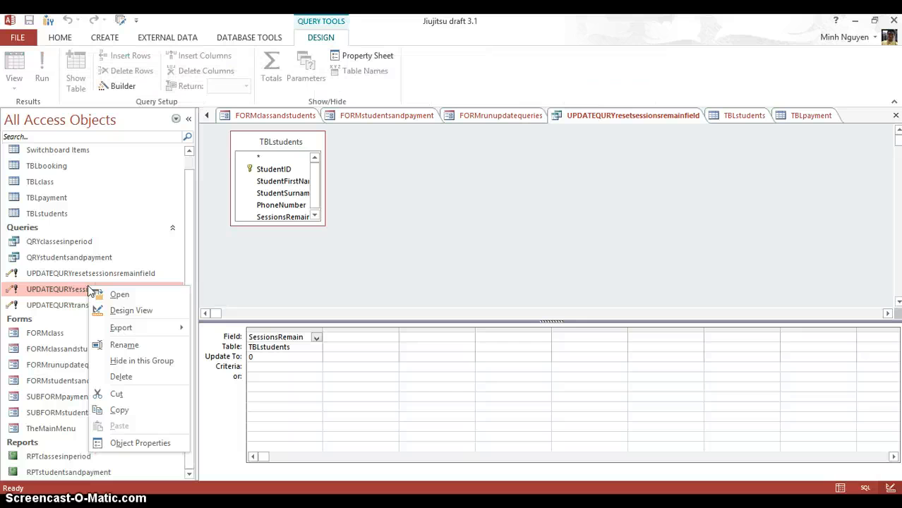
click(99, 311)
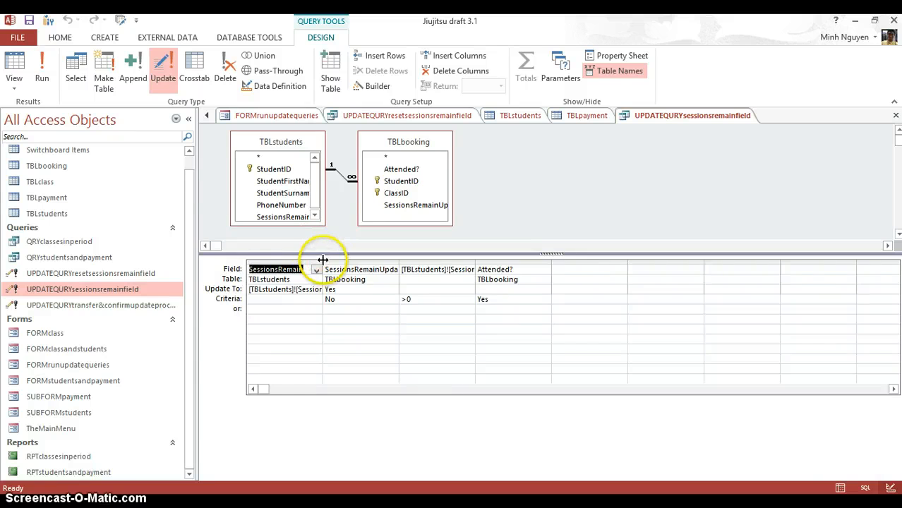
drag(323, 260, 466, 283)
drag(535, 300, 516, 300)
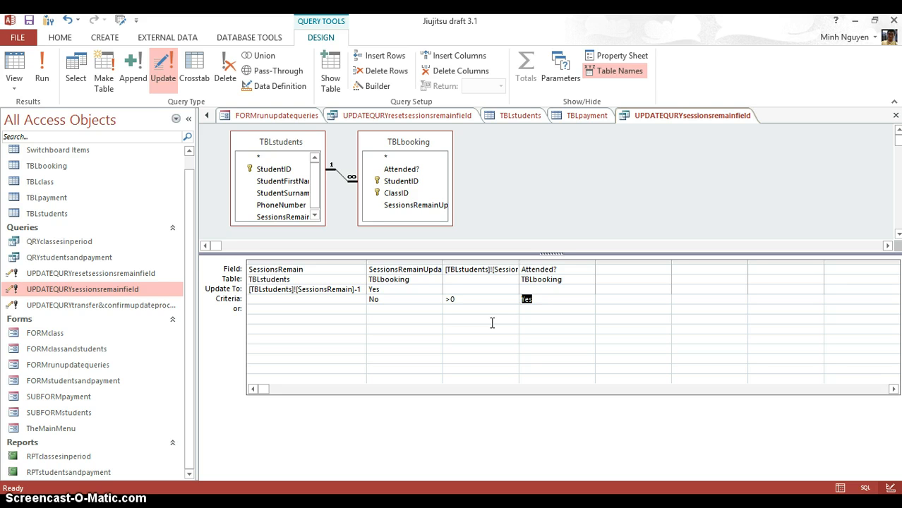
drag(404, 302, 359, 302)
drag(478, 298, 445, 298)
click(359, 280)
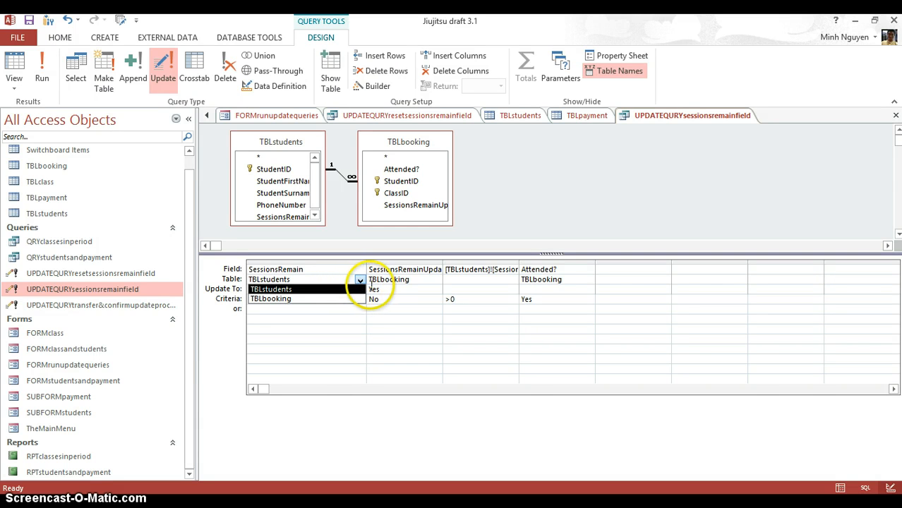
click(382, 289)
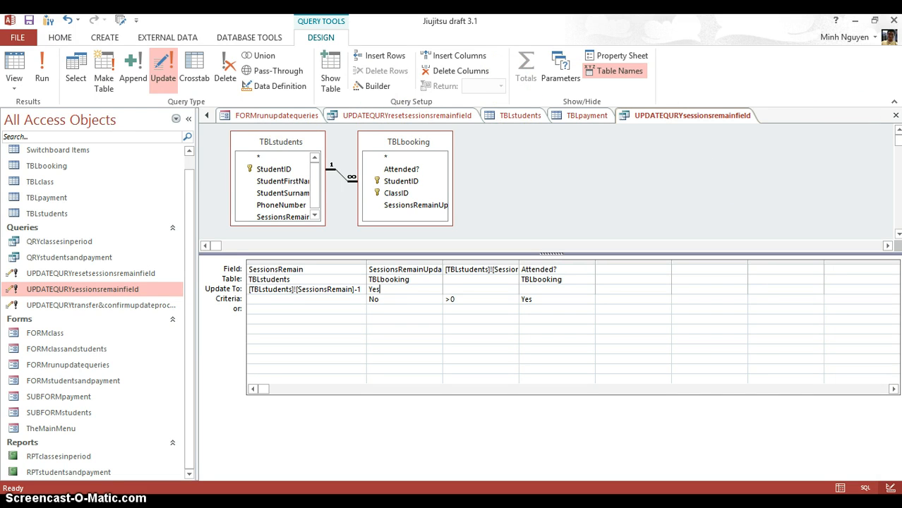
- Close both update query designs and the TBLstudents and TBLpayment tables to return to FORMrunupdatequeries
click(896, 115)
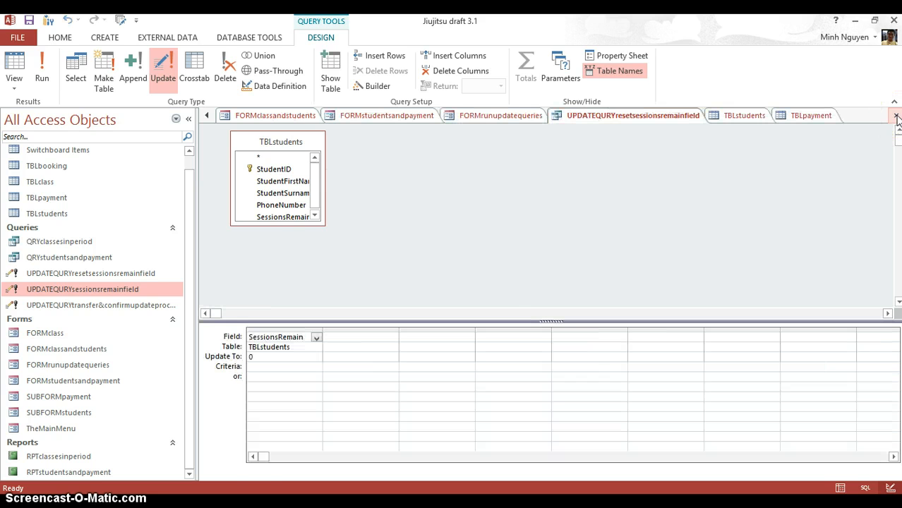
click(896, 115)
click(896, 116)
click(895, 115)
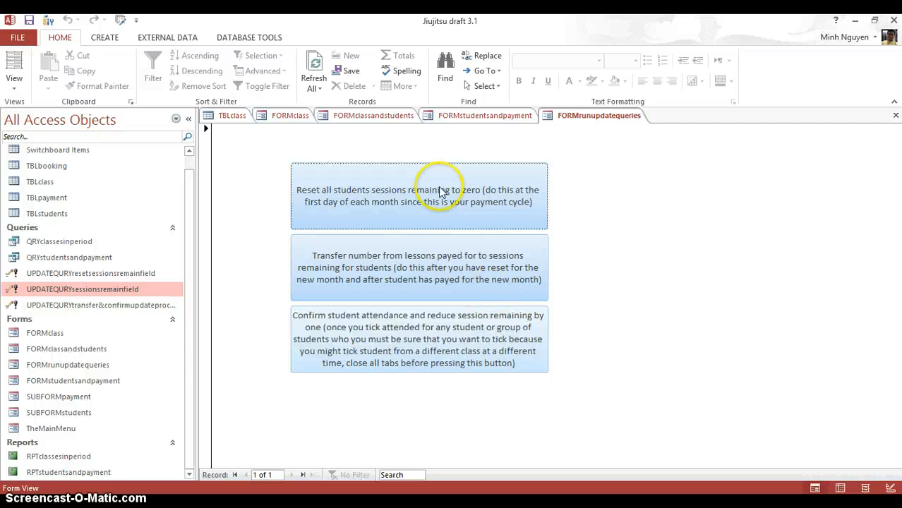
- Reopen TBLpayment and TBLstudents to compare the LessonsPaid values with the students' SessionsRemain values
double_click(69, 199)
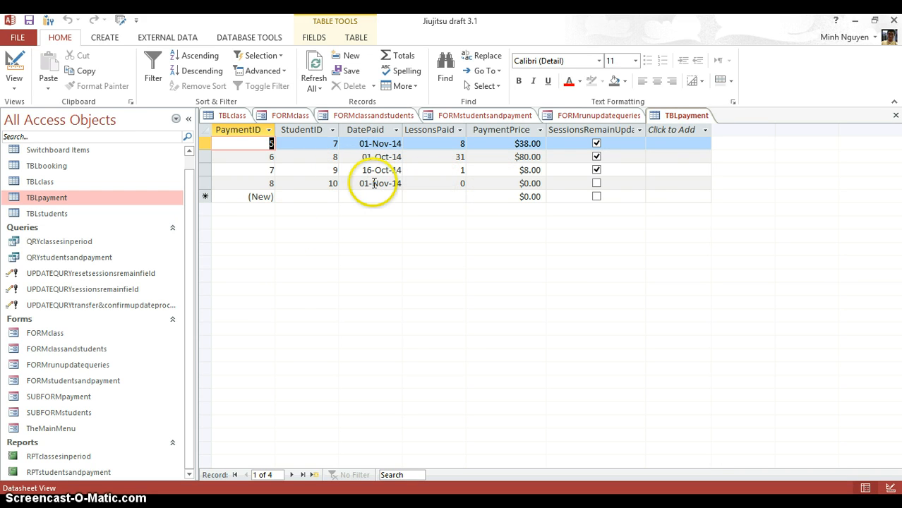
double_click(456, 171)
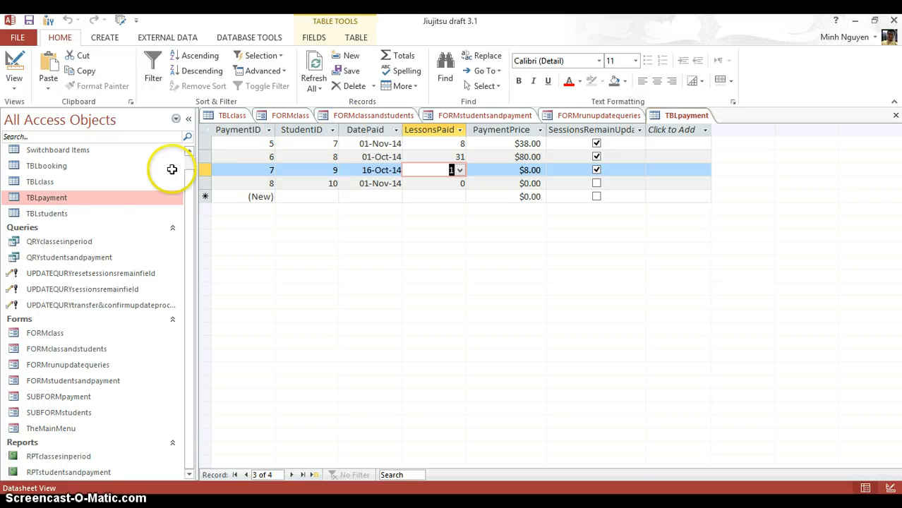
click(63, 214)
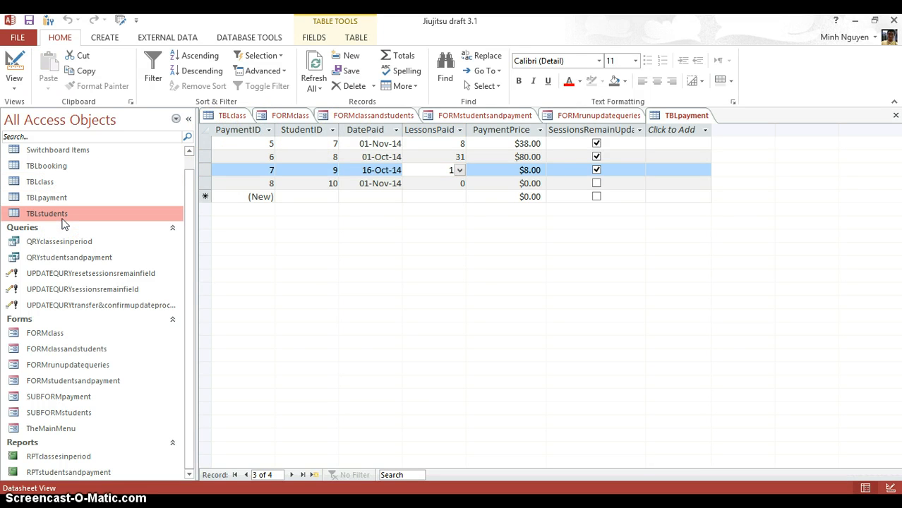
double_click(62, 217)
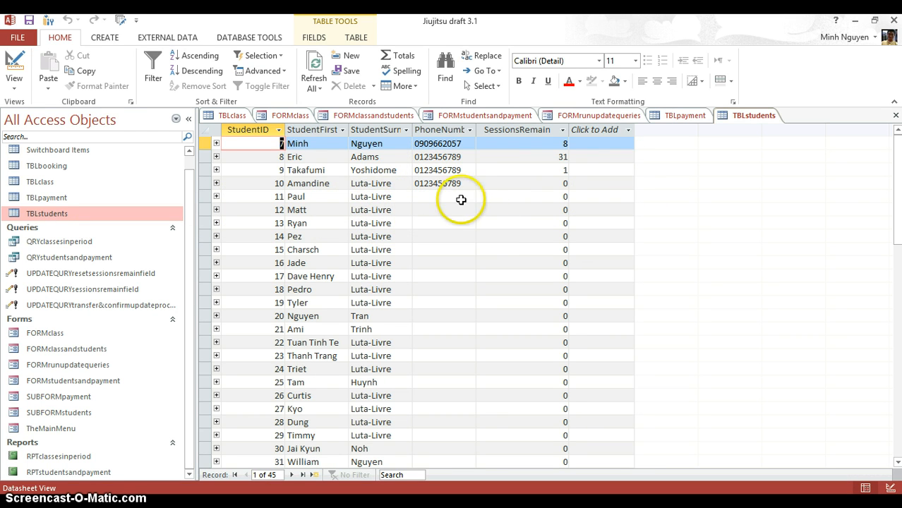
- Check LessonsPaid in TBLpayment and re-enter 1 as the SessionsRemain value for StudentID 9 in TBLstudents
double_click(565, 171)
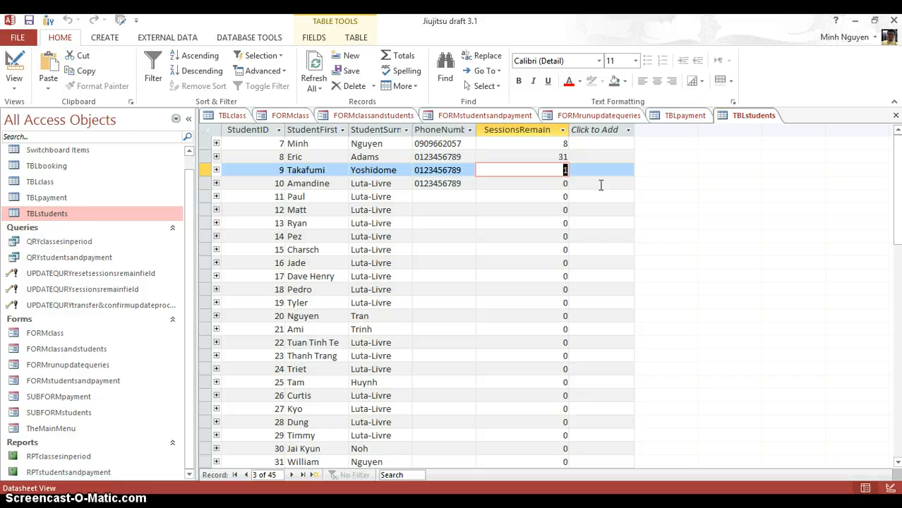
click(689, 116)
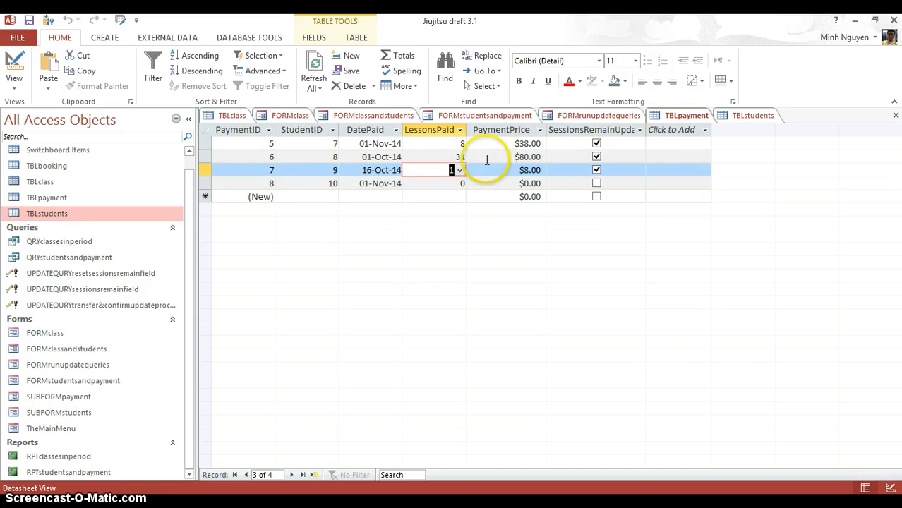
click(485, 198)
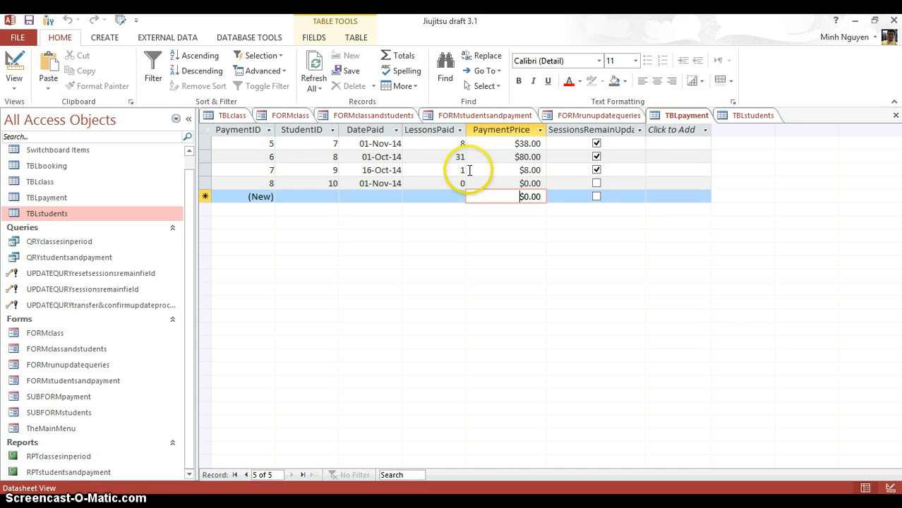
click(737, 117)
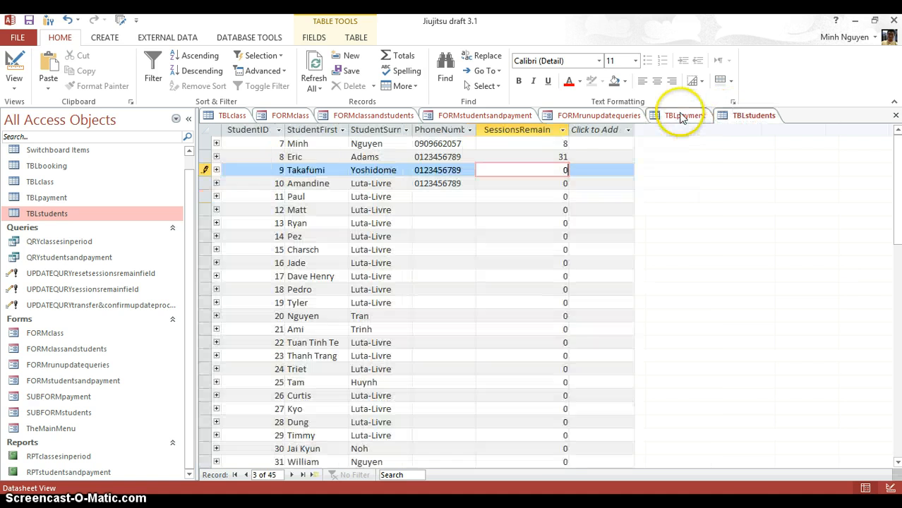
click(676, 116)
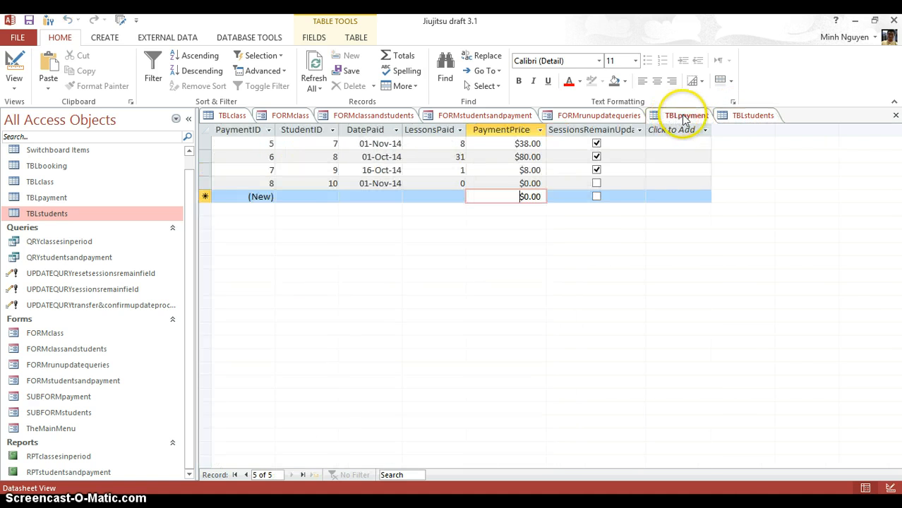
click(741, 116)
text(1)
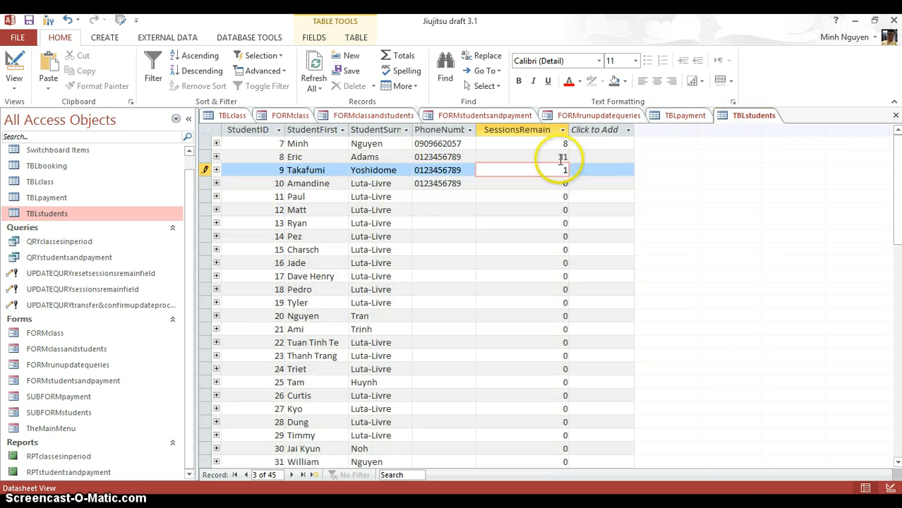
click(506, 271)
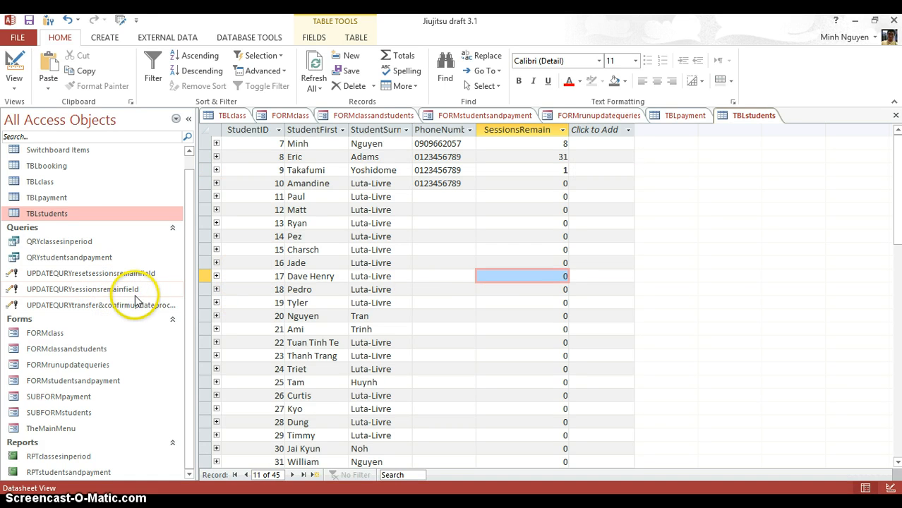
- Open TBLbooking, compare it with TBLstudents, and mark StudentID 9's booking for ClassID 12 as attended
double_click(121, 292)
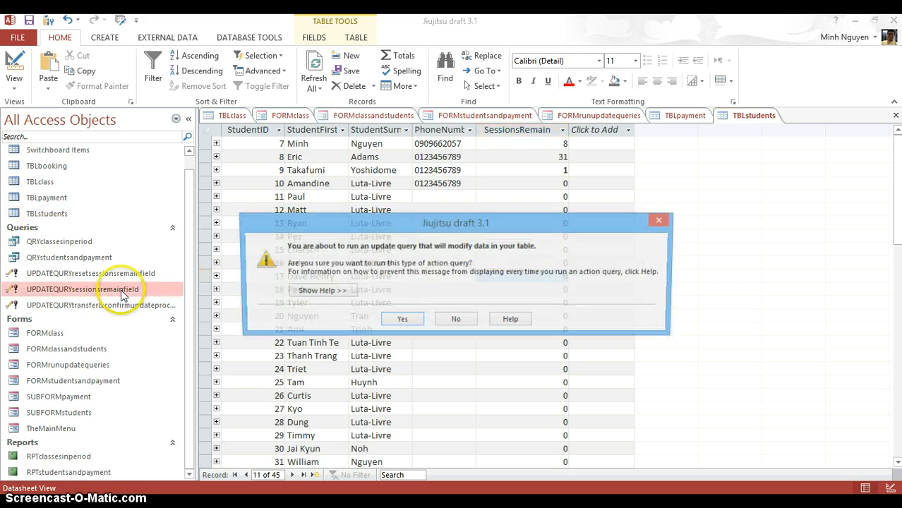
click(662, 219)
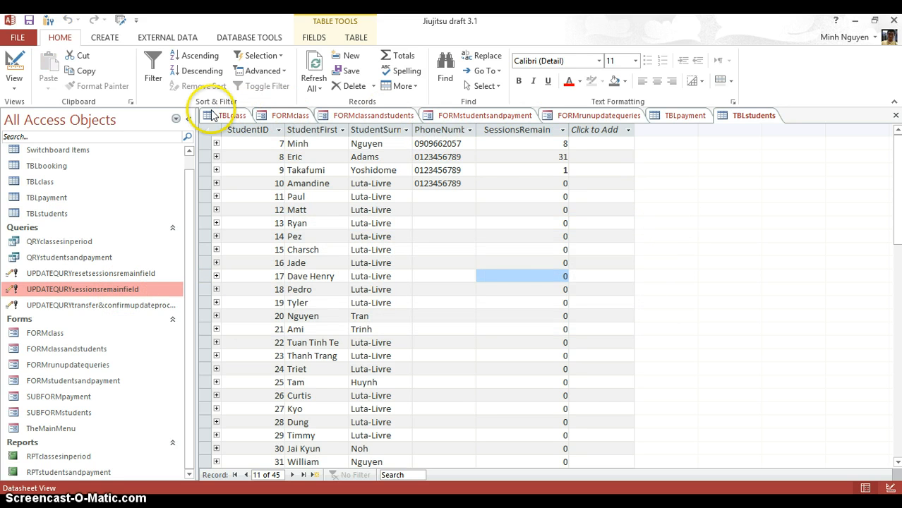
double_click(61, 163)
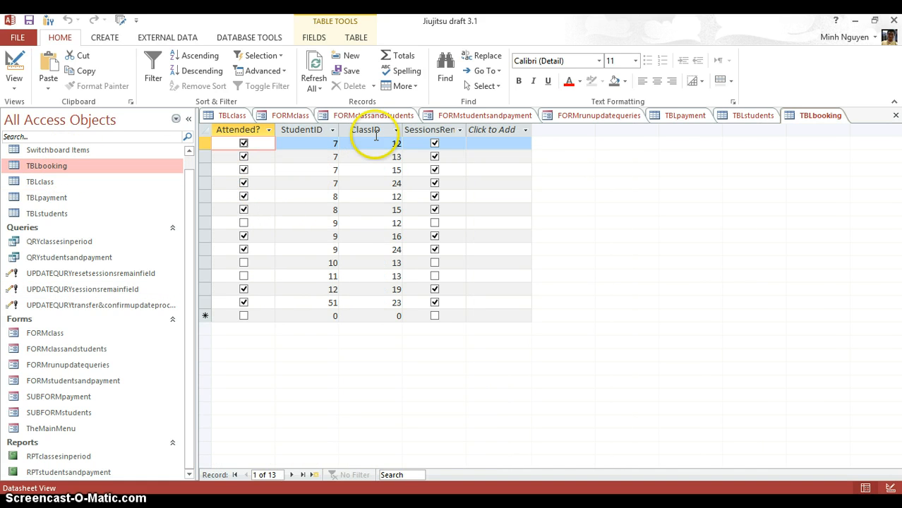
click(740, 118)
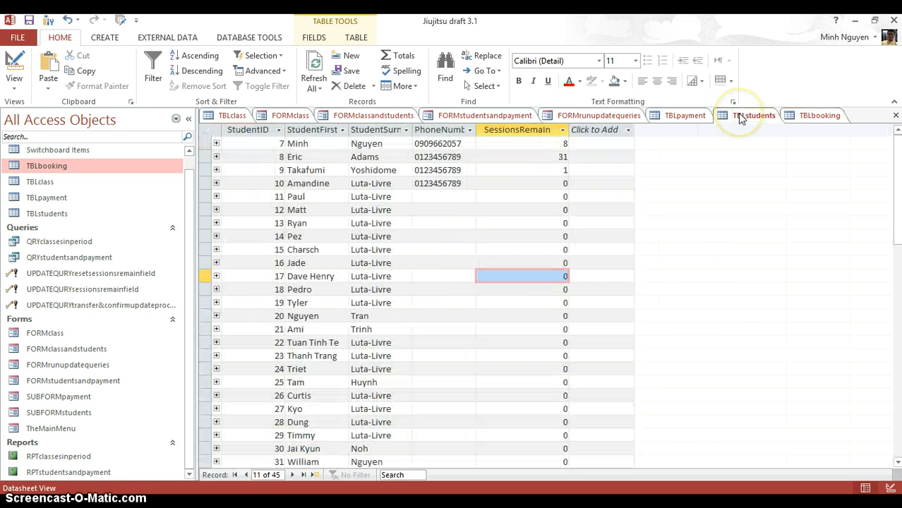
click(790, 117)
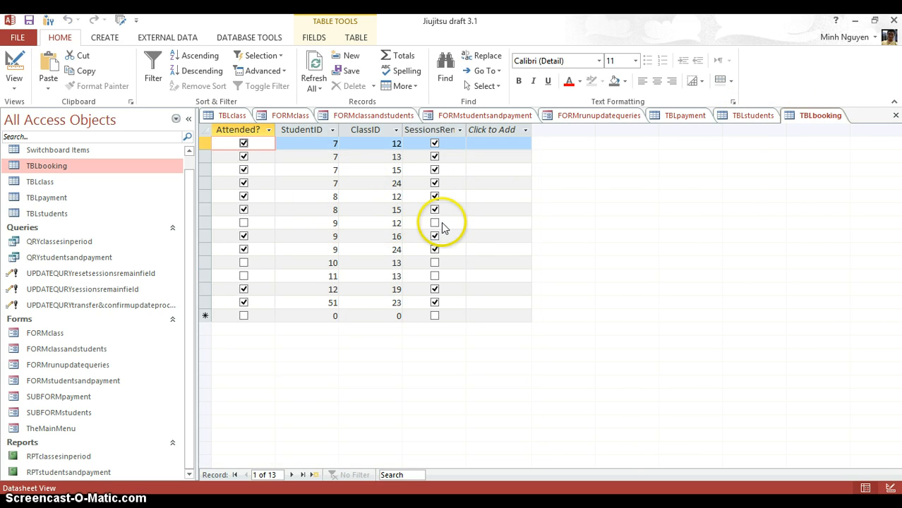
click(244, 223)
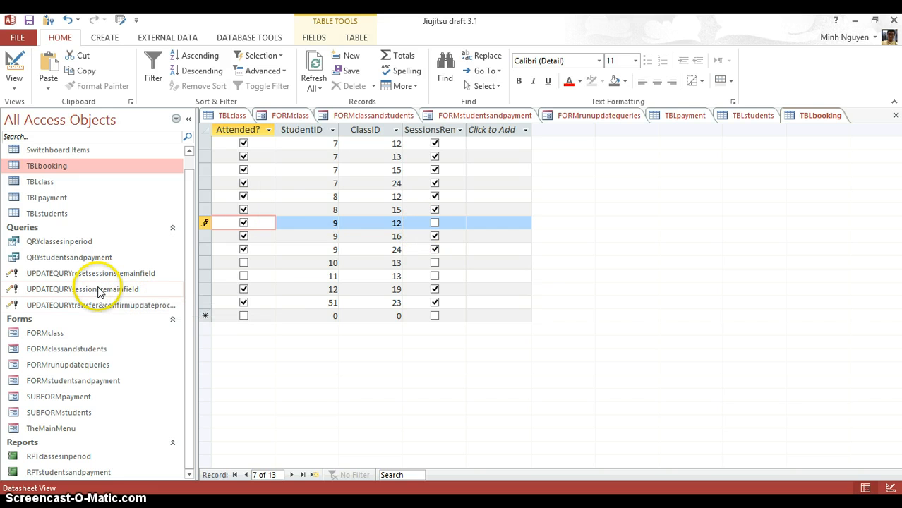
double_click(99, 289)
click(401, 320)
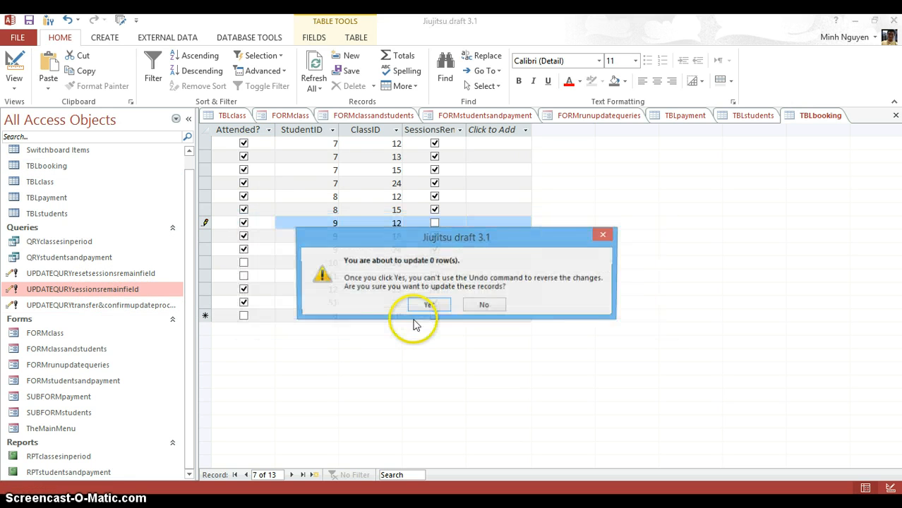
click(604, 236)
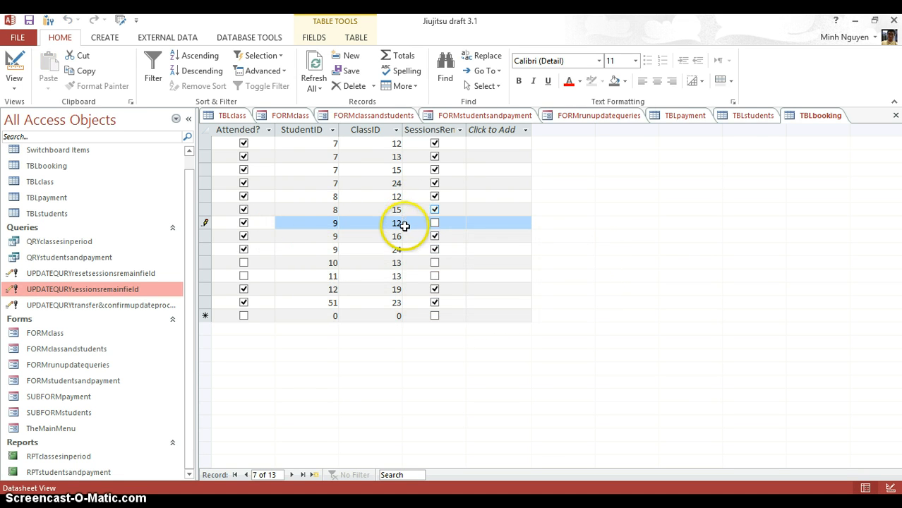
- Close the TBLbooking table so that the attendance change is committed
click(746, 118)
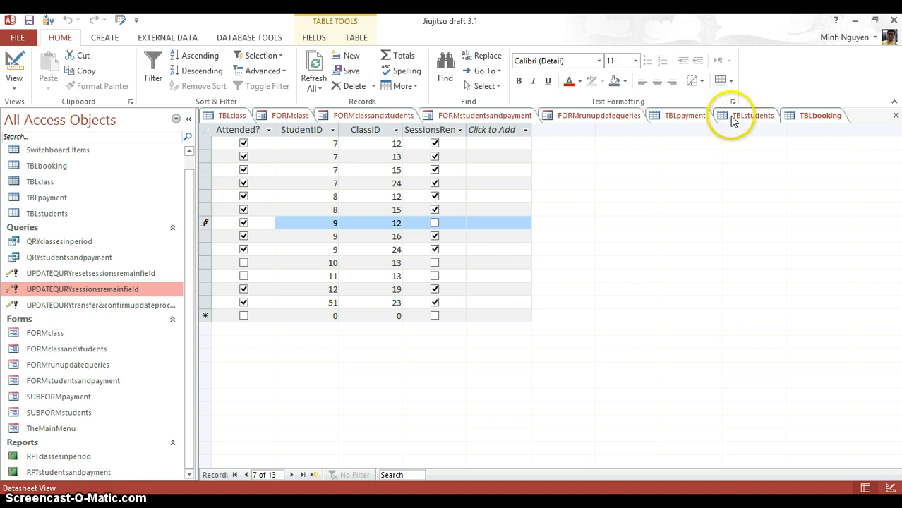
click(806, 119)
click(897, 117)
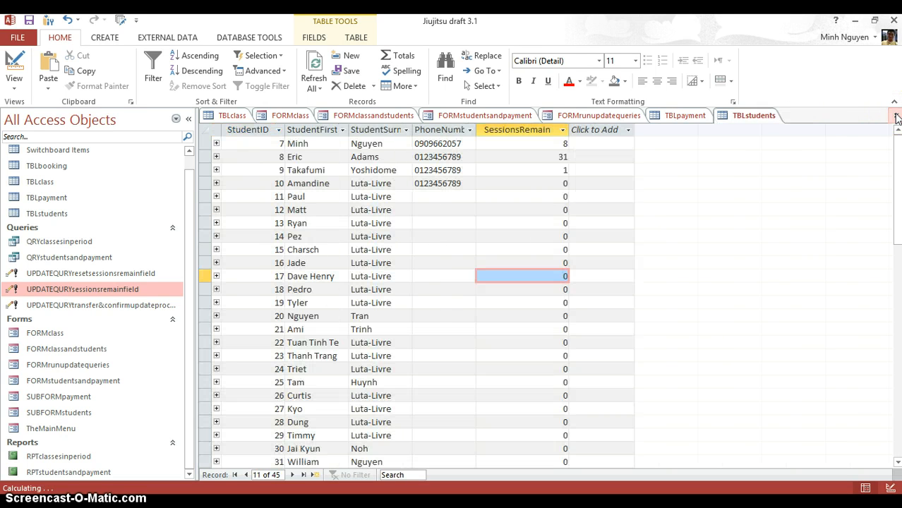
- Run UPDATEQURYsessionsremainfield, accepting the record update, and reopen TBLstudents to check the SessionsRemain values
double_click(71, 288)
click(403, 319)
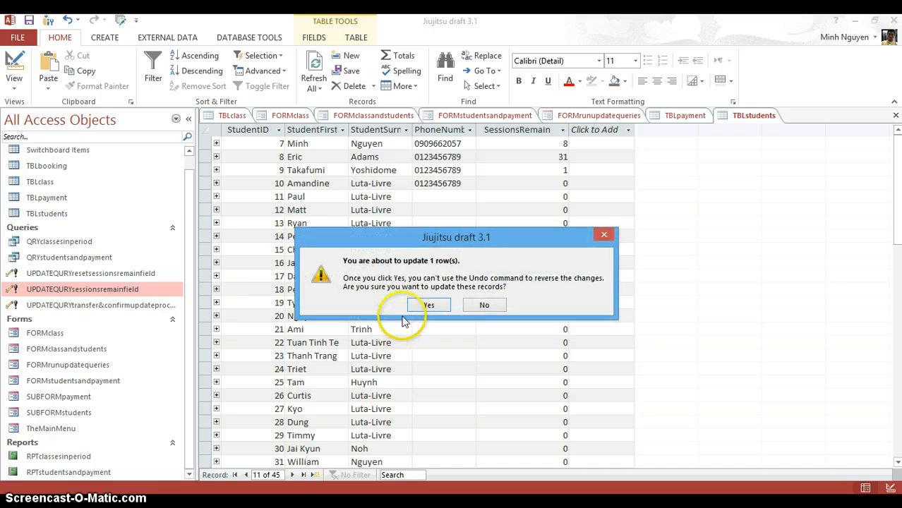
click(425, 306)
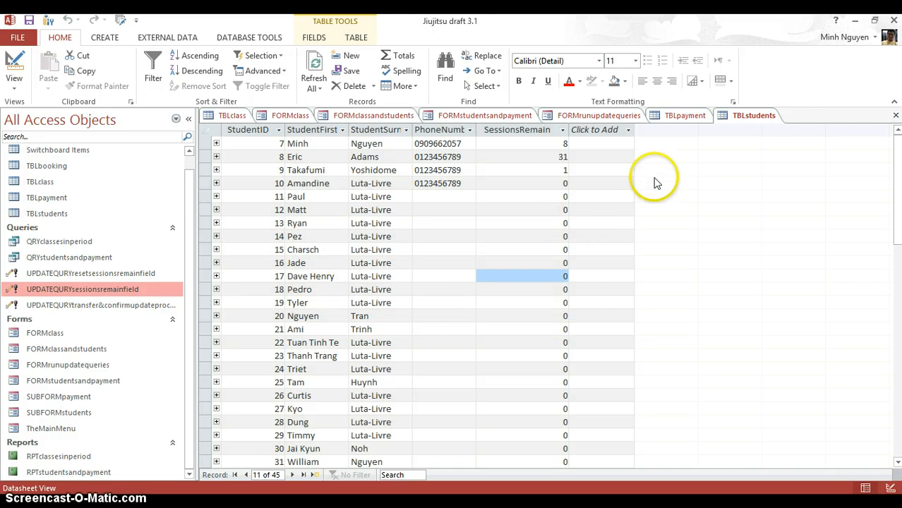
click(896, 115)
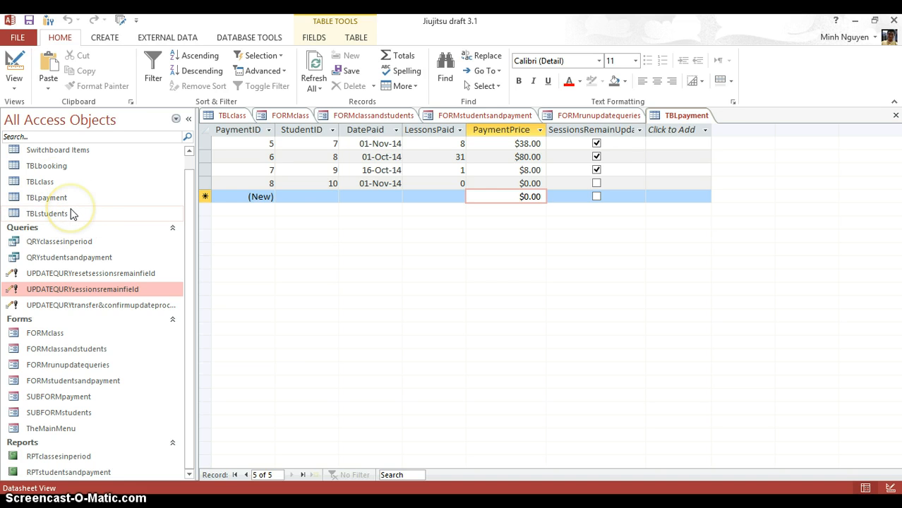
double_click(74, 214)
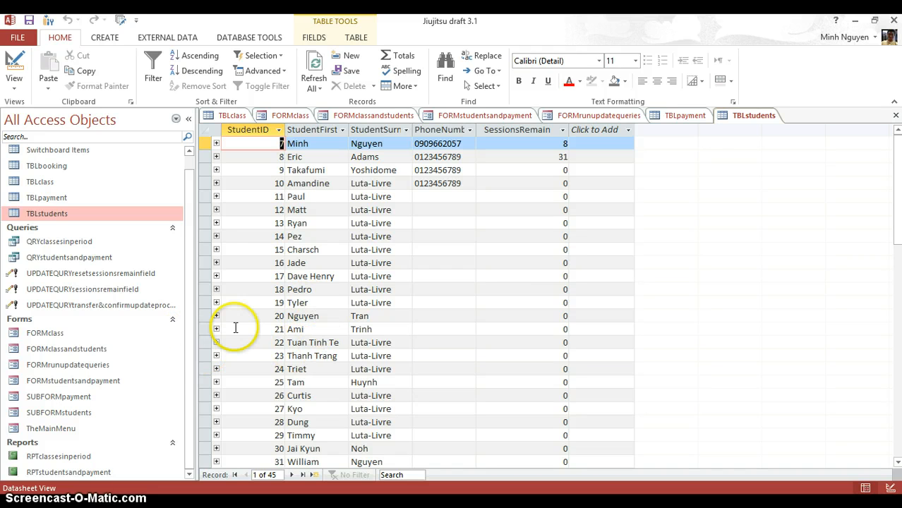
double_click(87, 458)
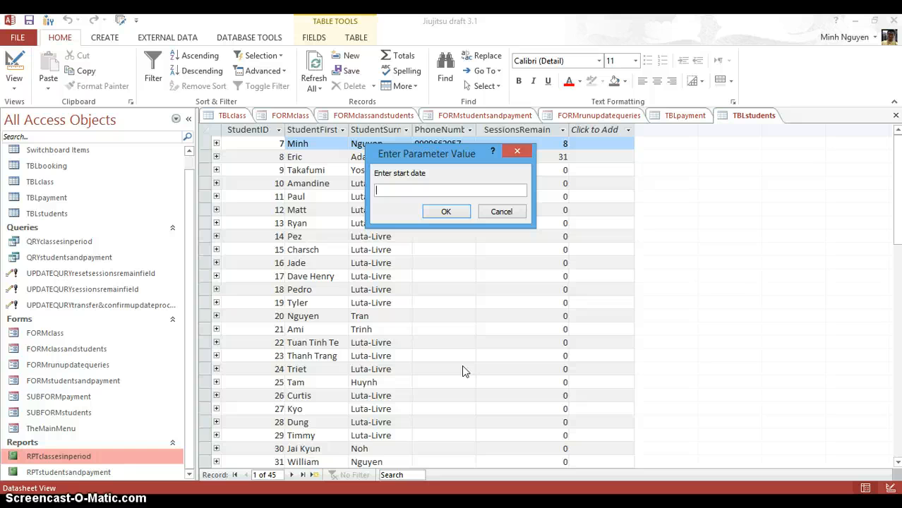
click(507, 211)
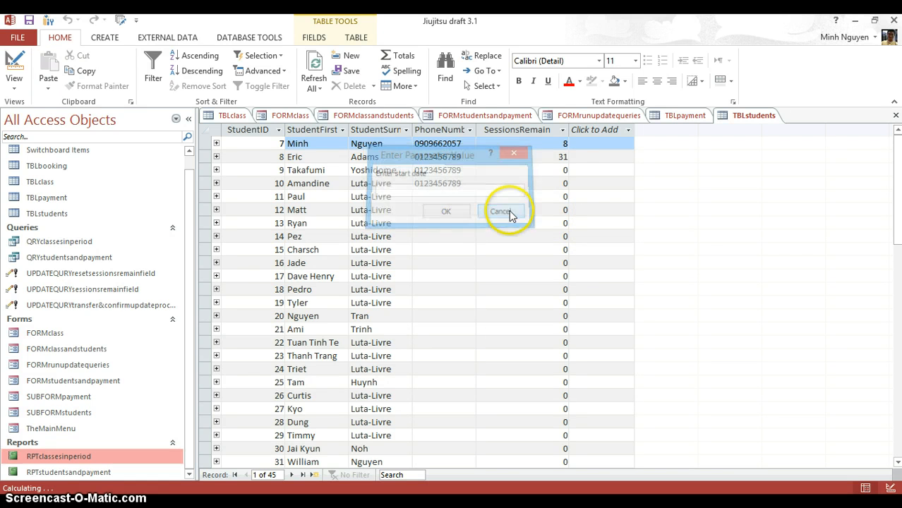
double_click(106, 246)
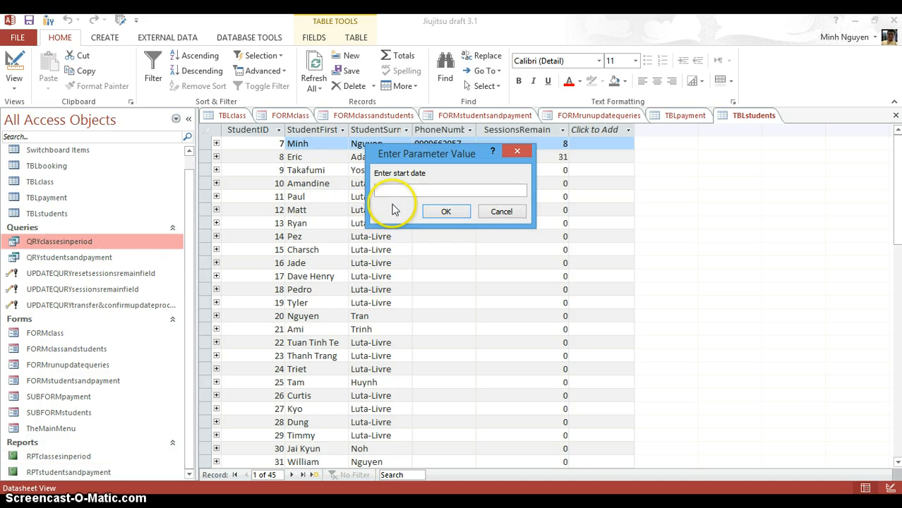
click(503, 211)
- Open QRYclassesinperiod in Design View and examine its fields and the ClassDate and Attended? criteria
right_click(165, 243)
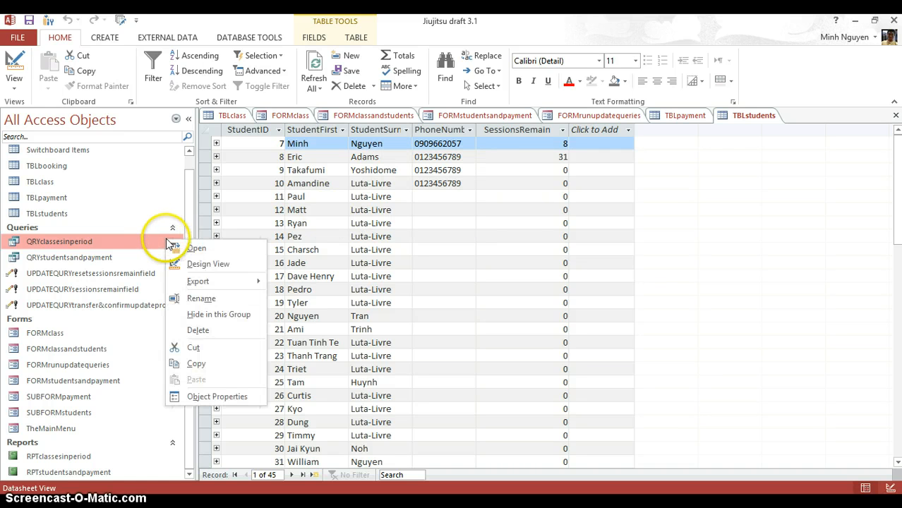
click(201, 265)
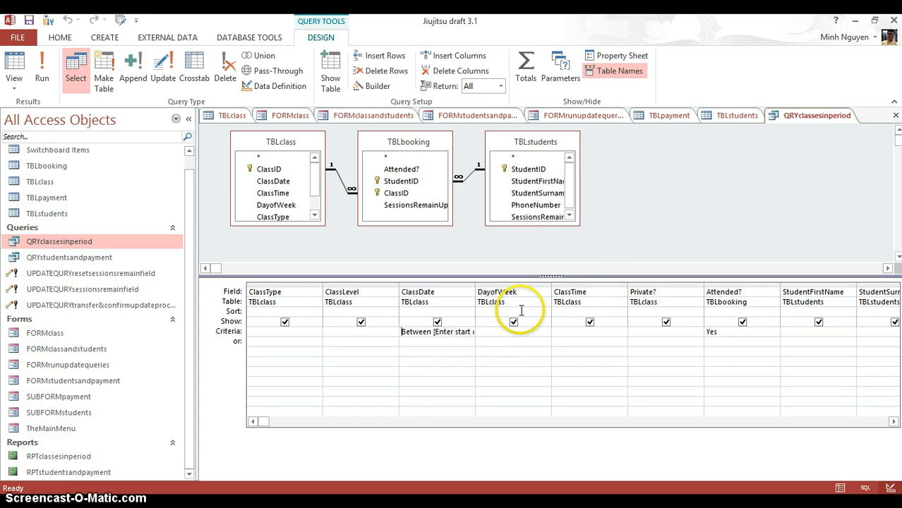
scroll(521, 311, right, 3)
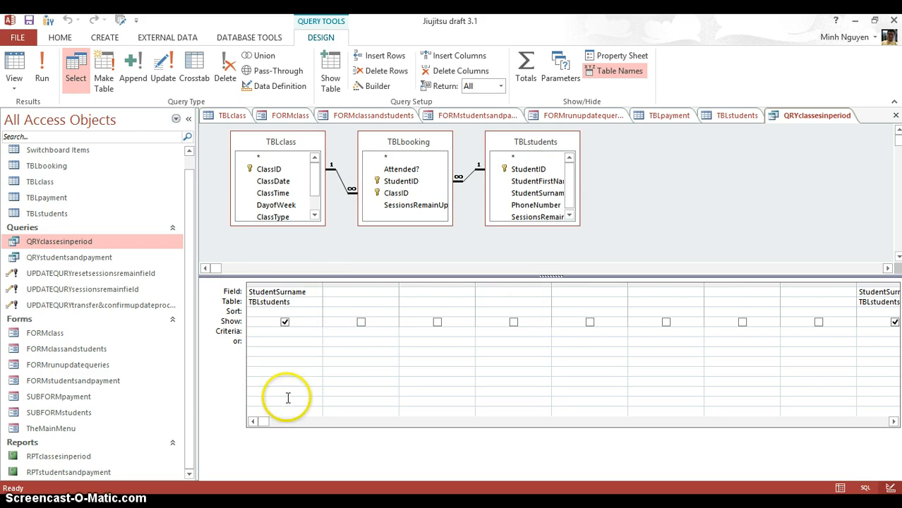
click(263, 422)
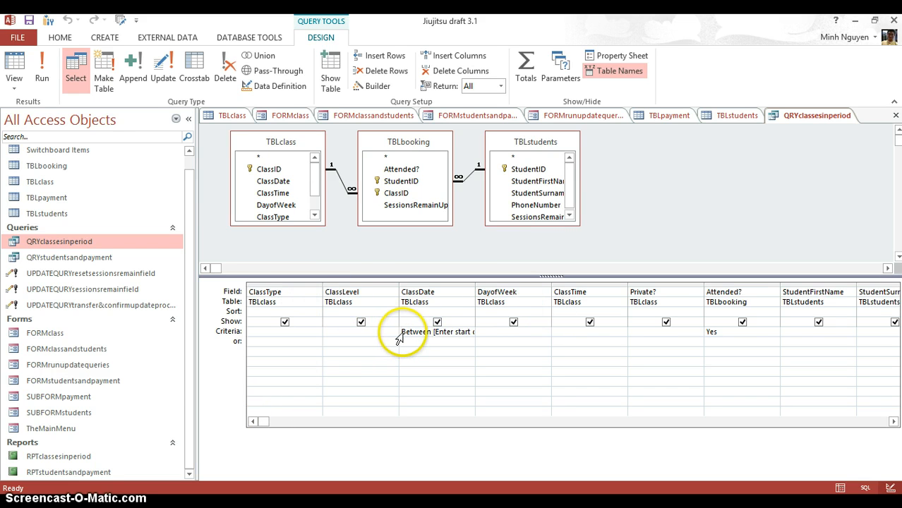
drag(405, 334, 588, 296)
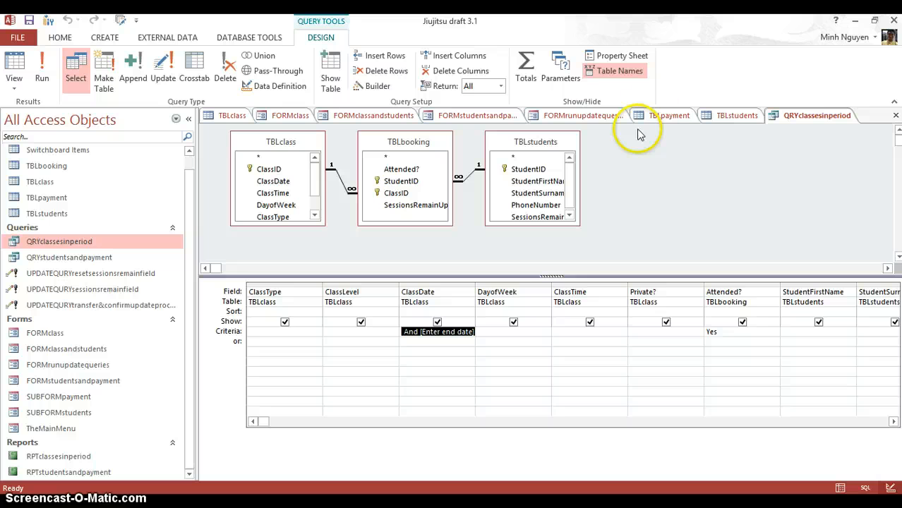
- Generate the RPTclassesinperiod report for the period 1/1/2014 to 1/1/2015
double_click(70, 457)
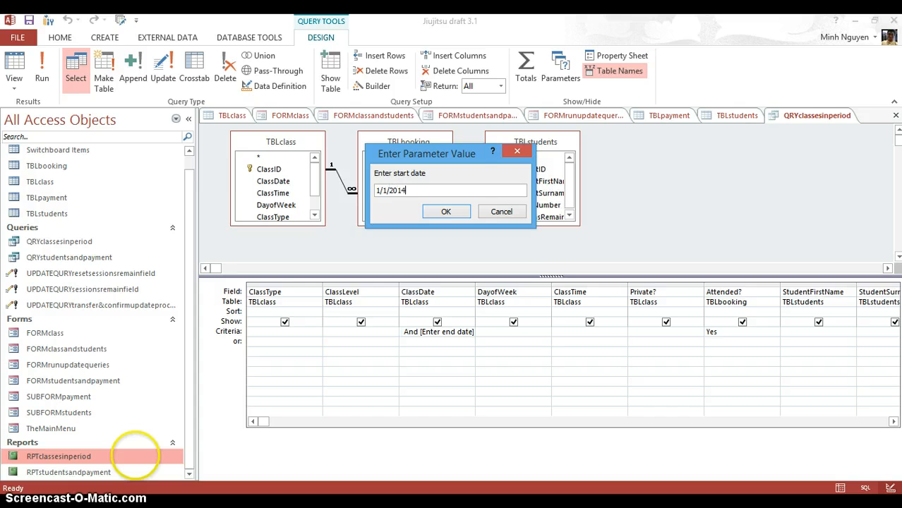
key(Return)
text(1/1/2015)
key(Return)
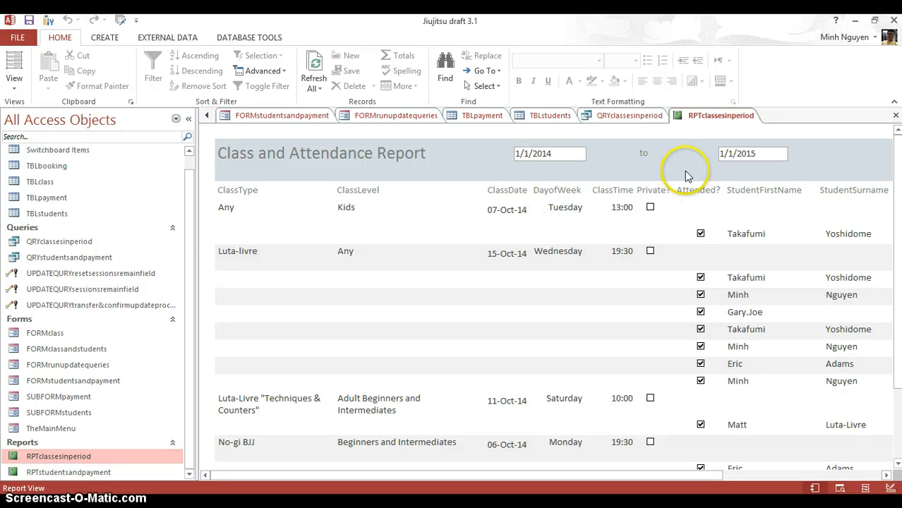
- Generate the RPTstudentsandpayment report with start date 1/1/2014 and end date 1/1/2015
double_click(113, 473)
text(1/1/)
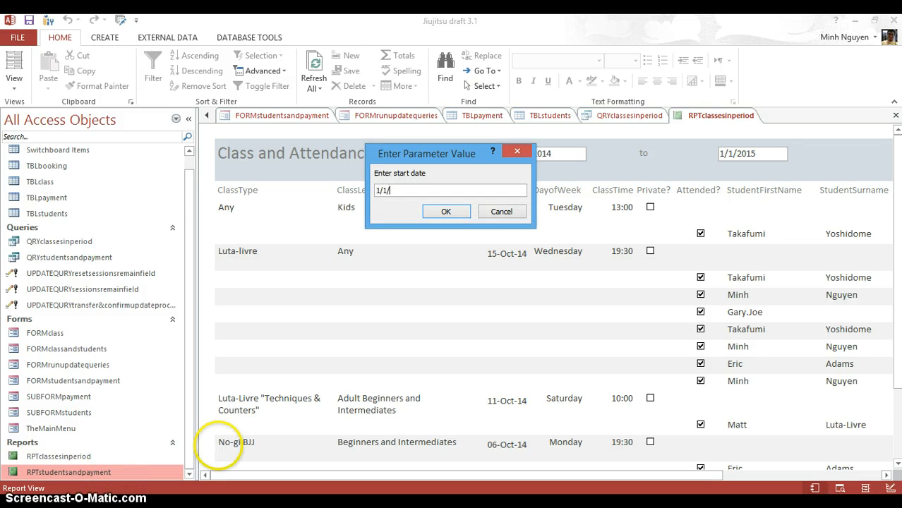
text(2014)
key(Return)
text(1/1/2015)
key(Return)
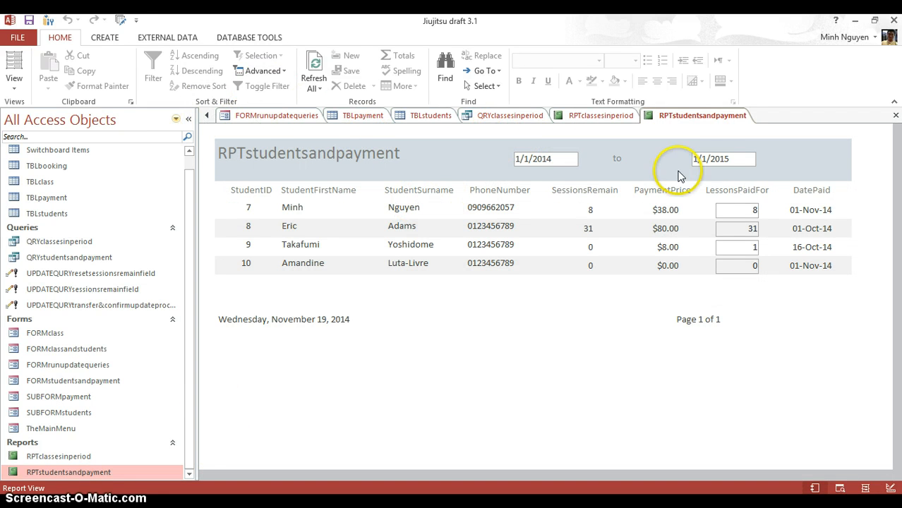
- Close both reports, the QRYclassesinperiod design, and all other open tables and forms
click(896, 117)
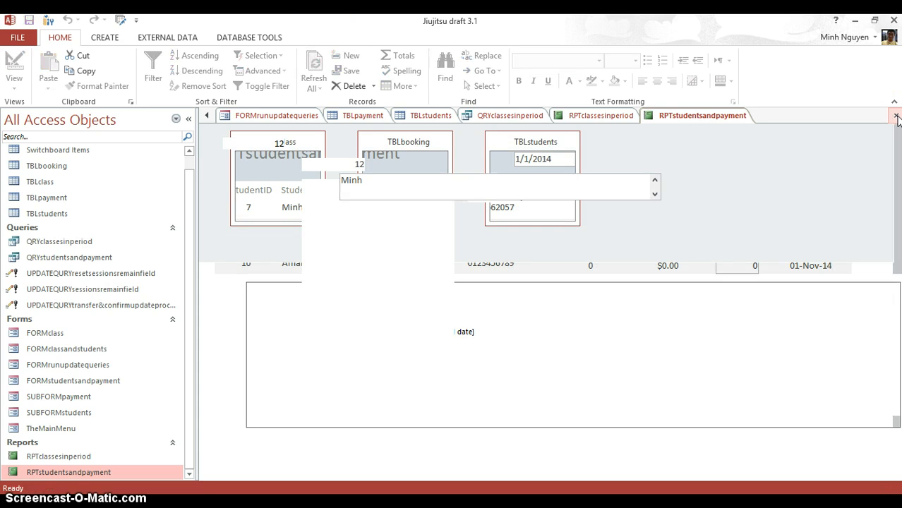
click(895, 118)
click(896, 118)
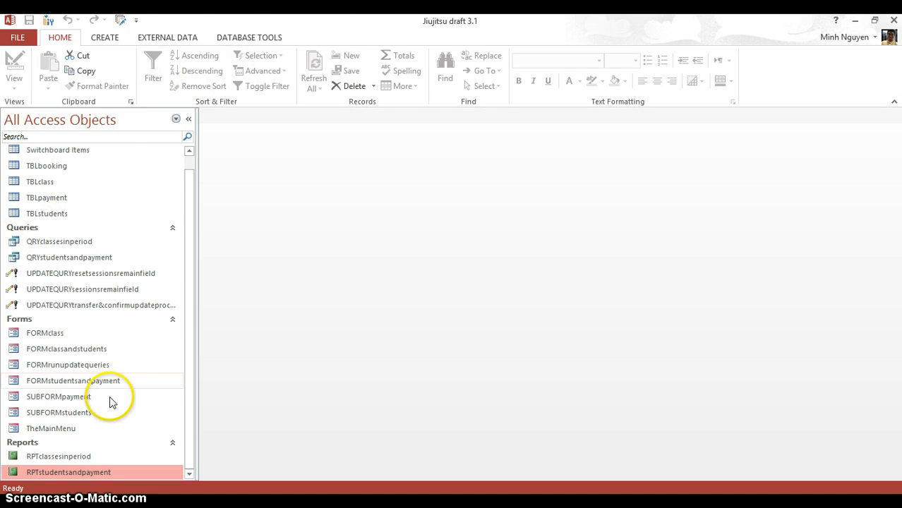
- Open TheMainMenu form and view its list of switchboard pages in the Switchboard Manager, closing the manager when done
double_click(71, 431)
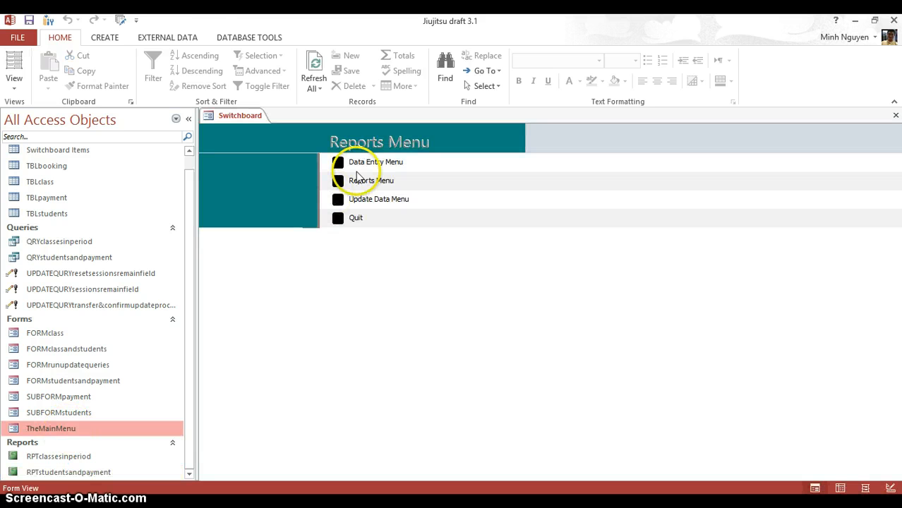
click(121, 20)
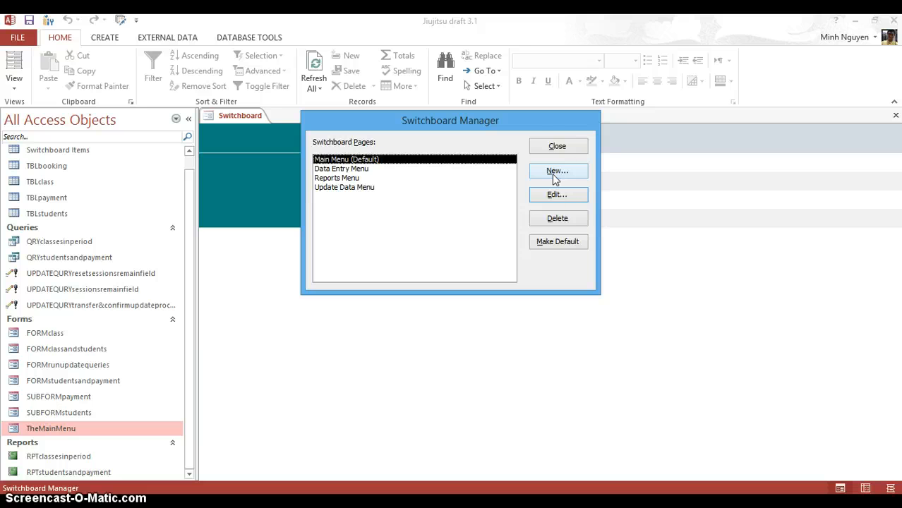
click(557, 146)
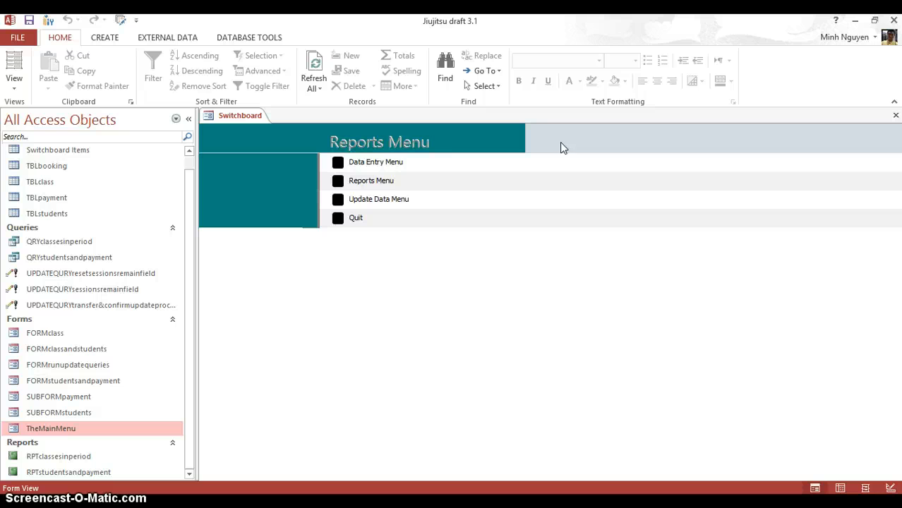
- Browse the switchboard's Data Entry, Reports and Update Data menus, and quit the database from the main menu
click(338, 163)
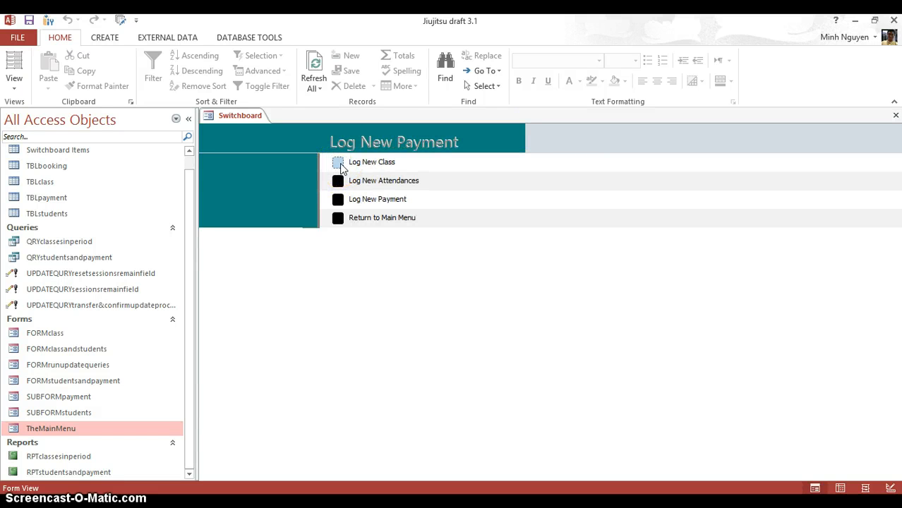
click(337, 217)
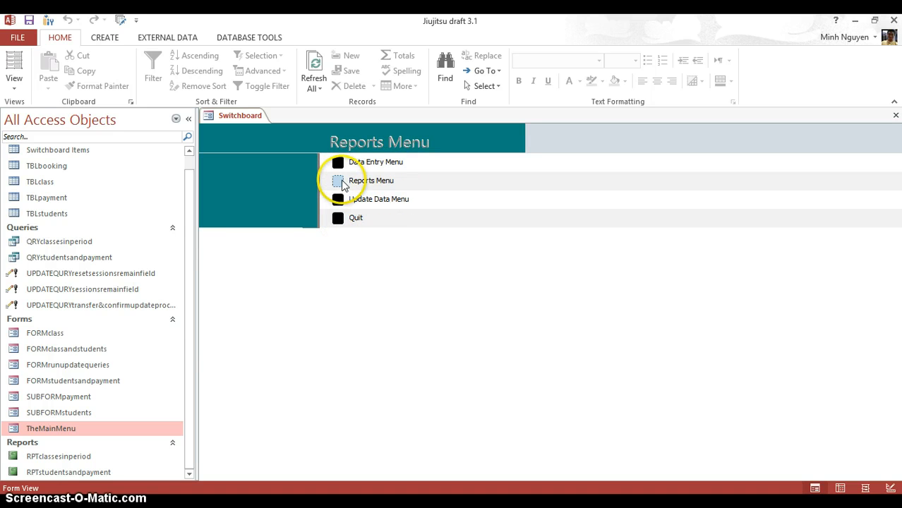
click(338, 180)
click(338, 200)
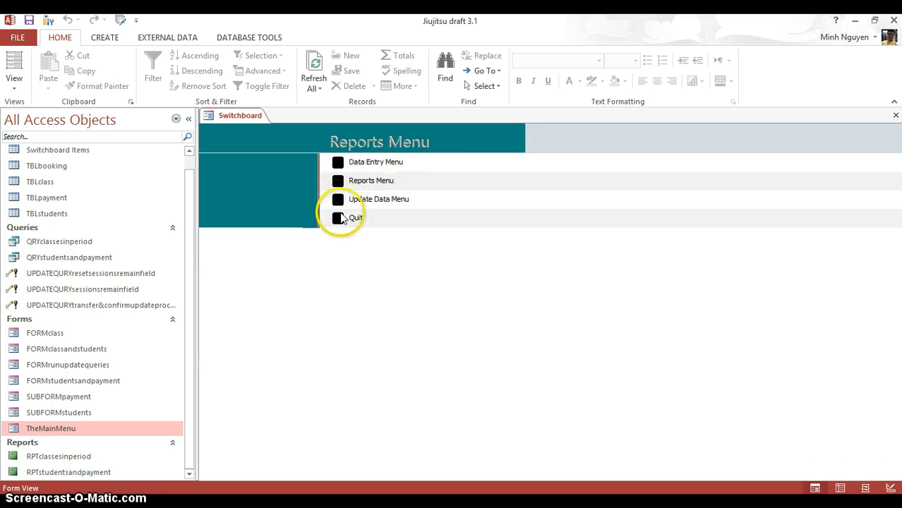
click(338, 219)
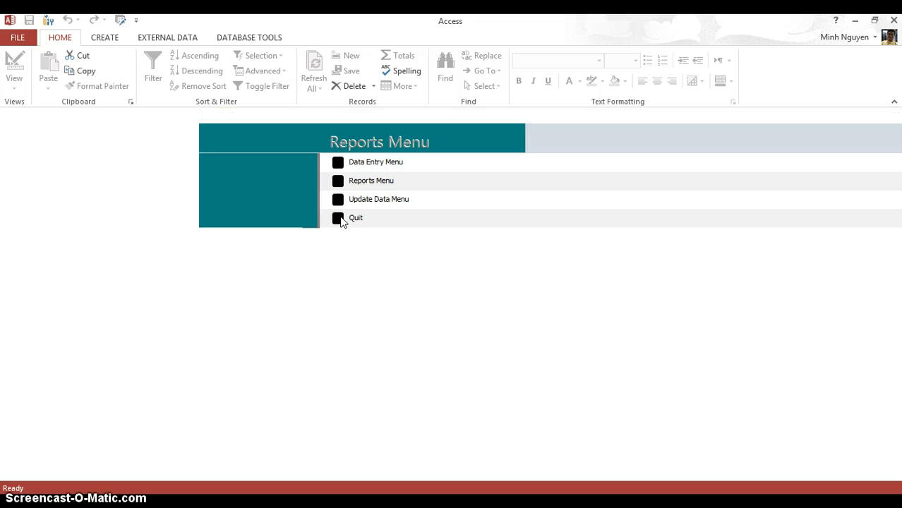